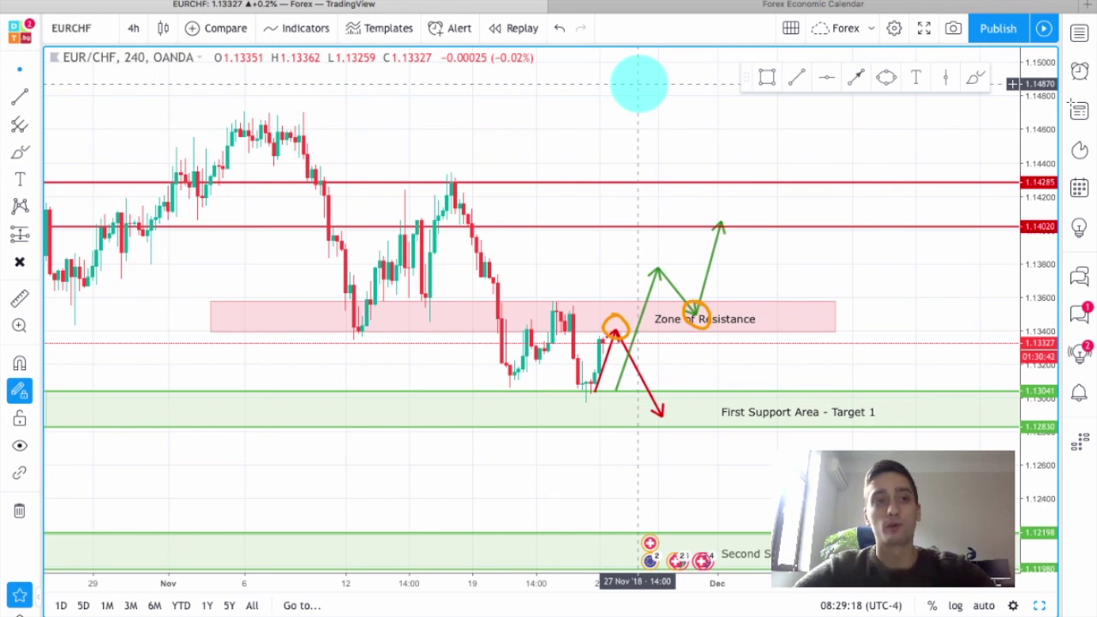
# - Pan and zoom the EUR/CHF chart back and forth over the recent candles
pyautogui.scroll(1, 564, 94)
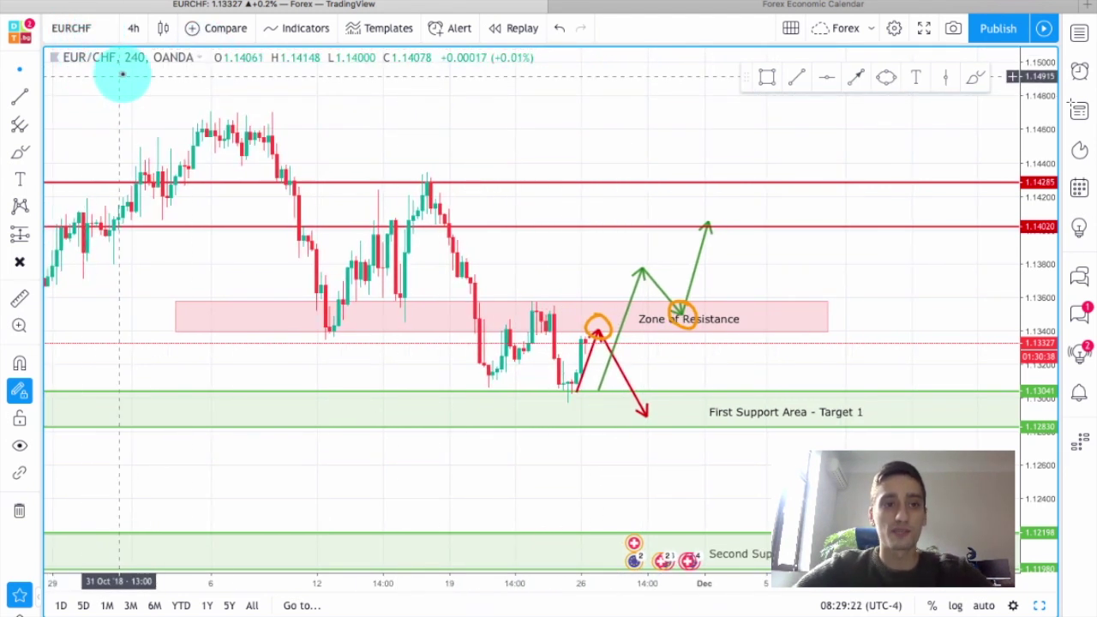
pyautogui.moveTo(483, 136); pyautogui.dragTo(440, 120)
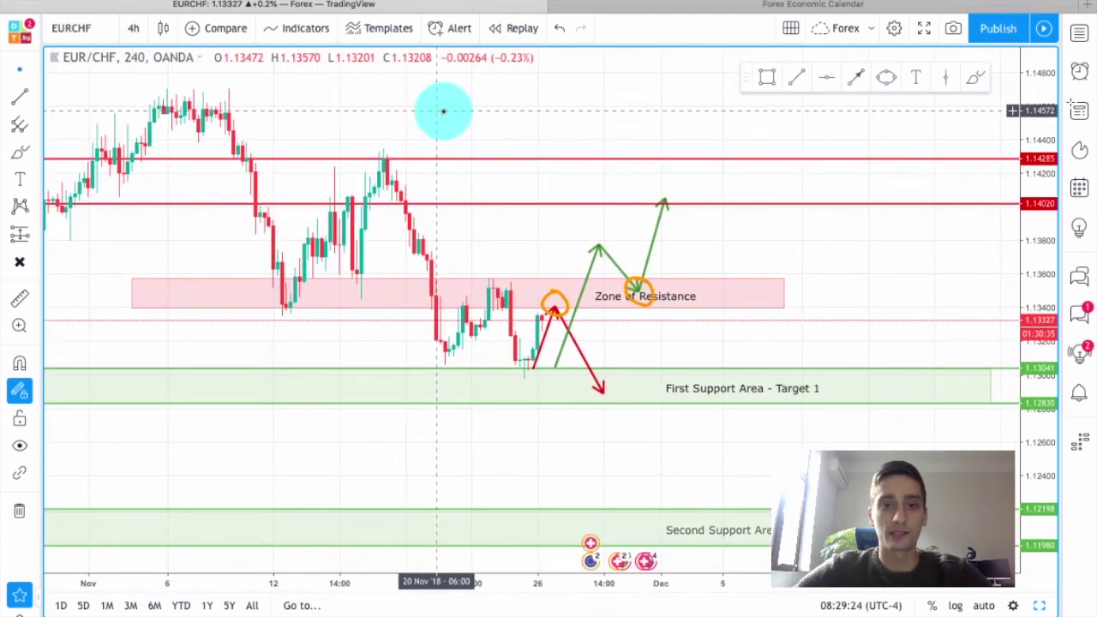
pyautogui.scroll(1, 477, 116)
pyautogui.moveTo(488, 118); pyautogui.dragTo(477, 171)
pyautogui.moveTo(862, 213); pyautogui.dragTo(872, 255)
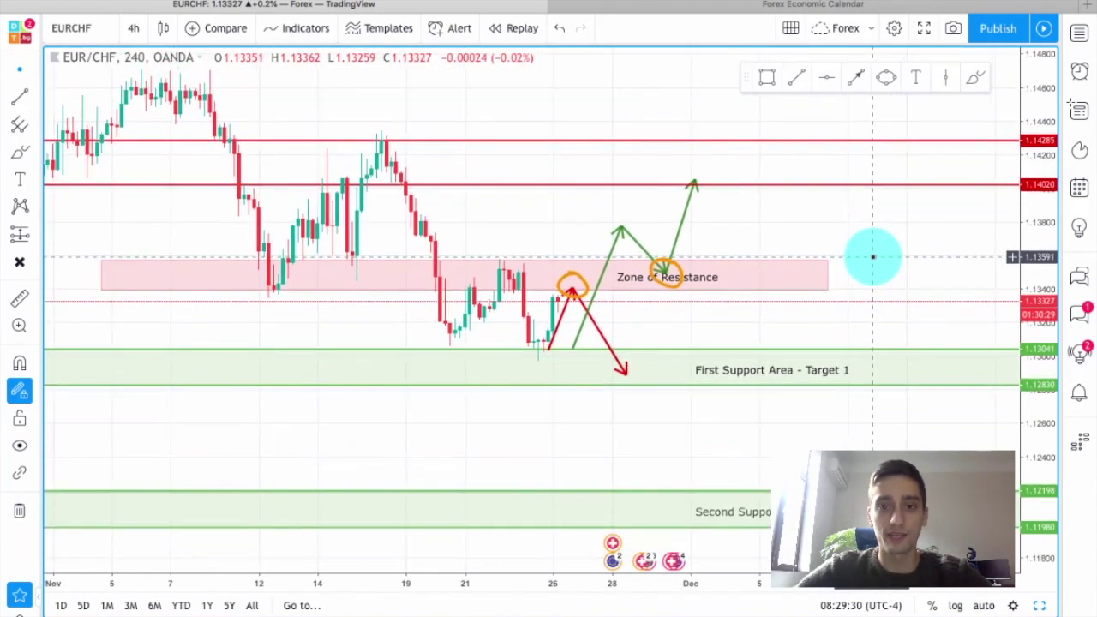
pyautogui.scroll(1, 839, 236)
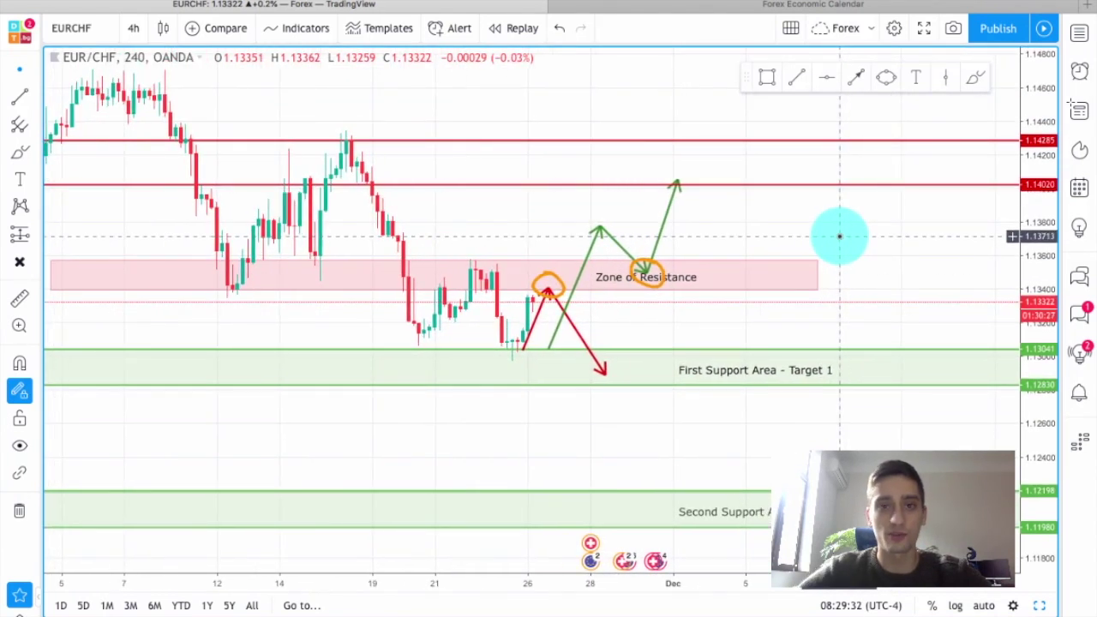
pyautogui.scroll(-1, 824, 229)
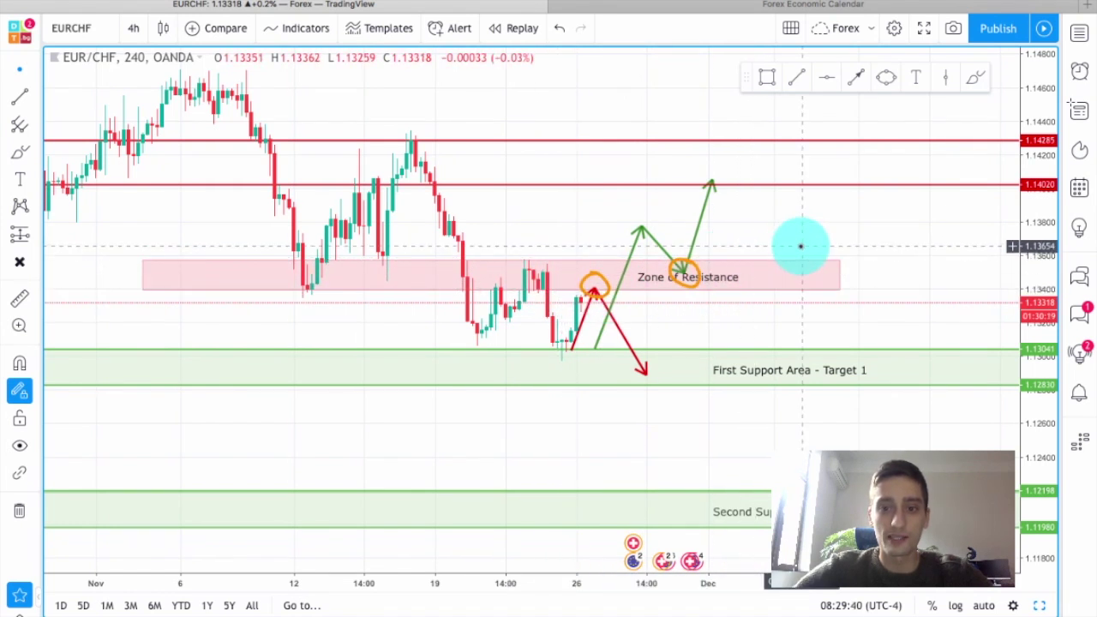
pyautogui.scroll(1, 797, 247)
# - Pan the chart toward earlier candles to show older price action
pyautogui.moveTo(496, 233); pyautogui.dragTo(565, 255)
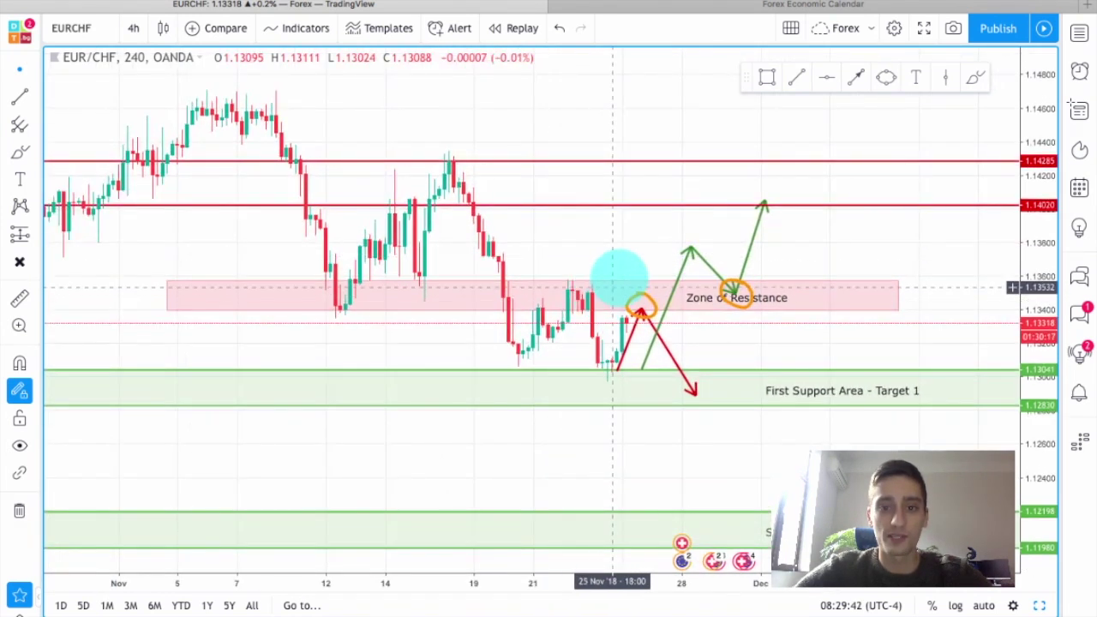
pyautogui.moveTo(630, 257); pyautogui.dragTo(665, 251)
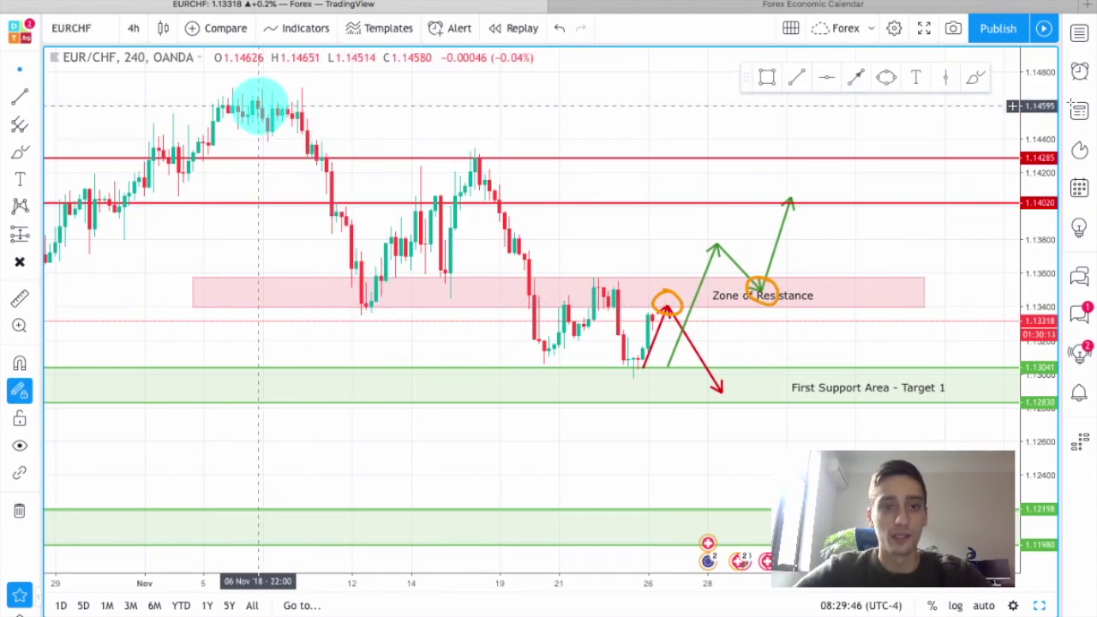
pyautogui.moveTo(339, 210); pyautogui.dragTo(329, 131)
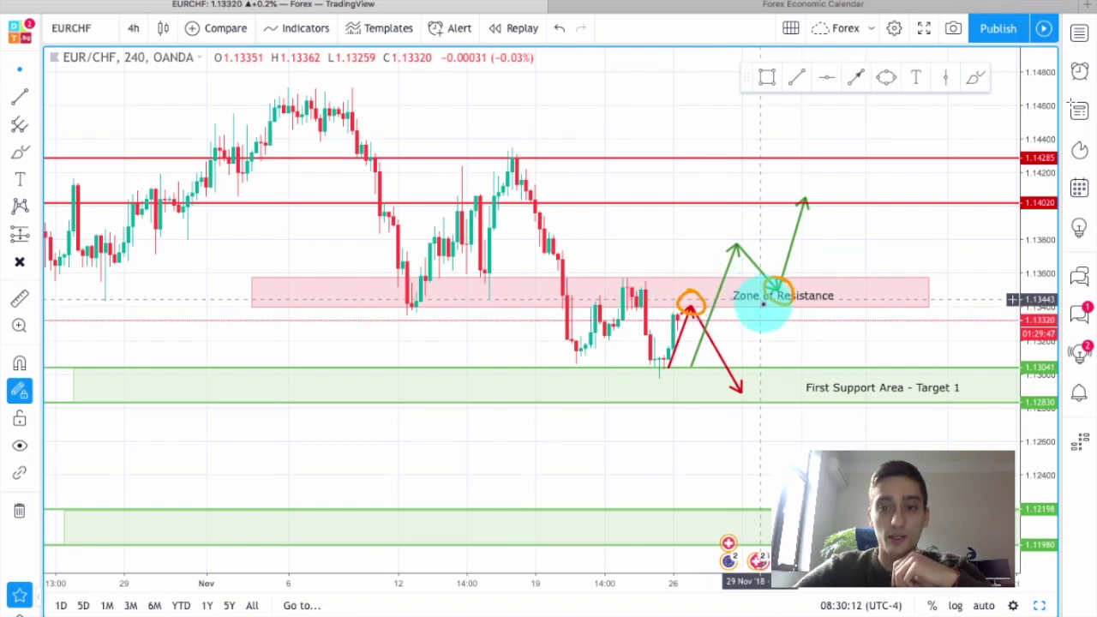
pyautogui.scroll(2, 757, 315)
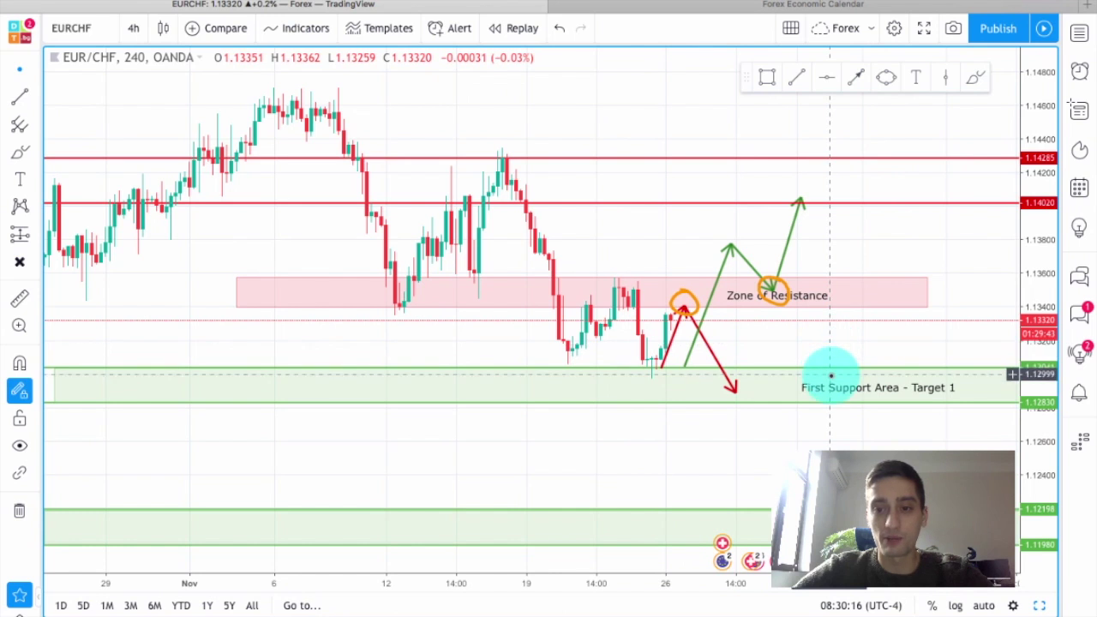
pyautogui.scroll(-3, 871, 387)
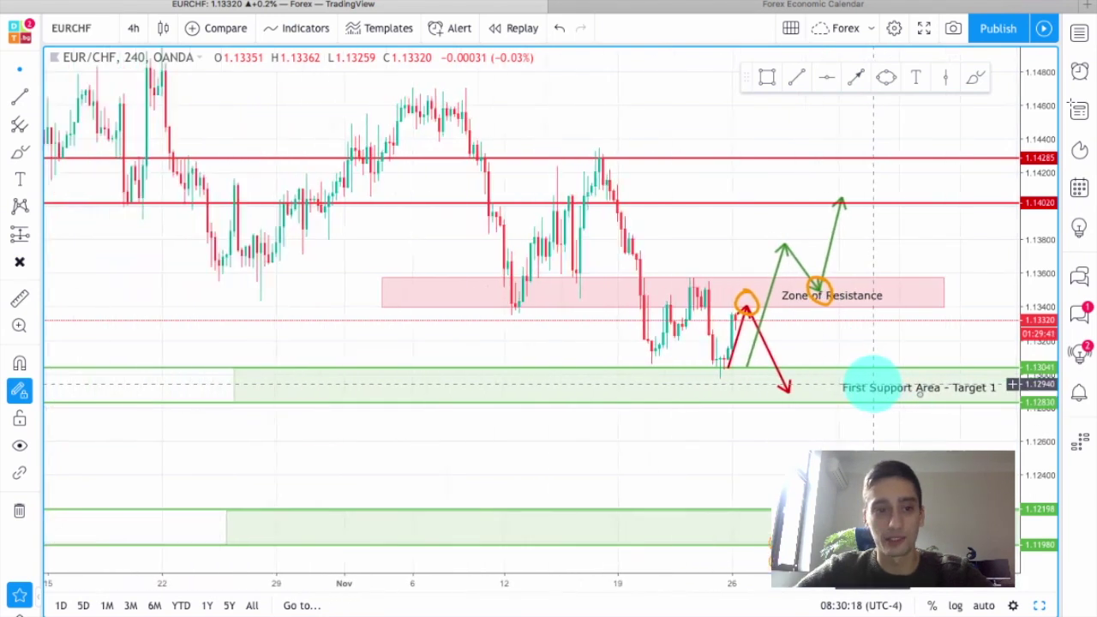
pyautogui.scroll(2, 871, 387)
# - Pan the chart so the Second Support Area - Target 2 box shows below Target 1
pyautogui.moveTo(397, 355); pyautogui.dragTo(264, 350)
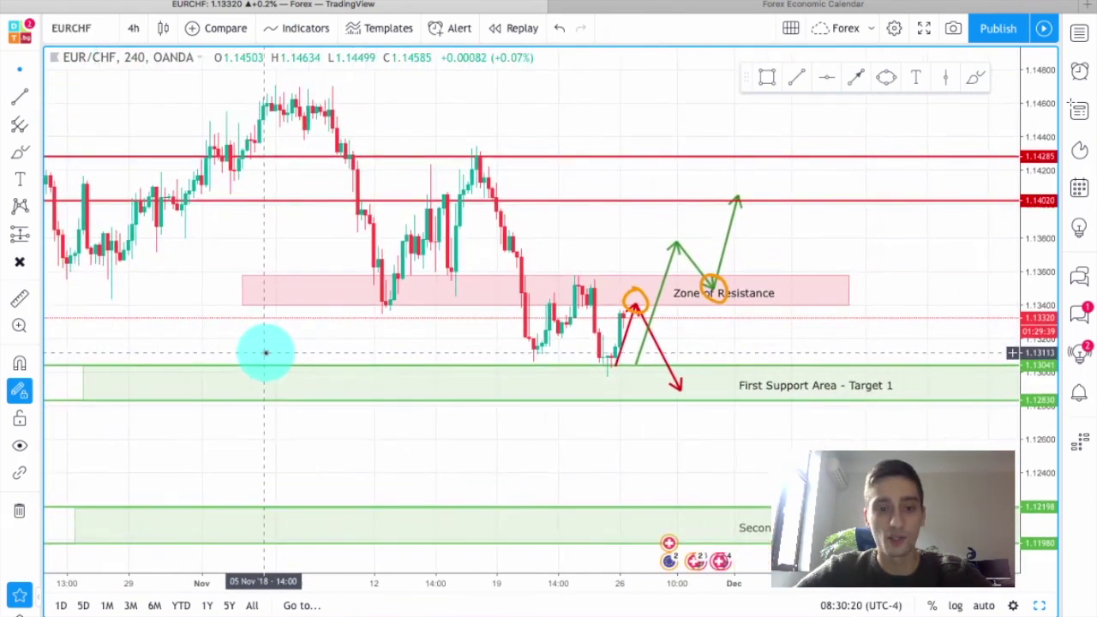
pyautogui.scroll(1, 724, 375)
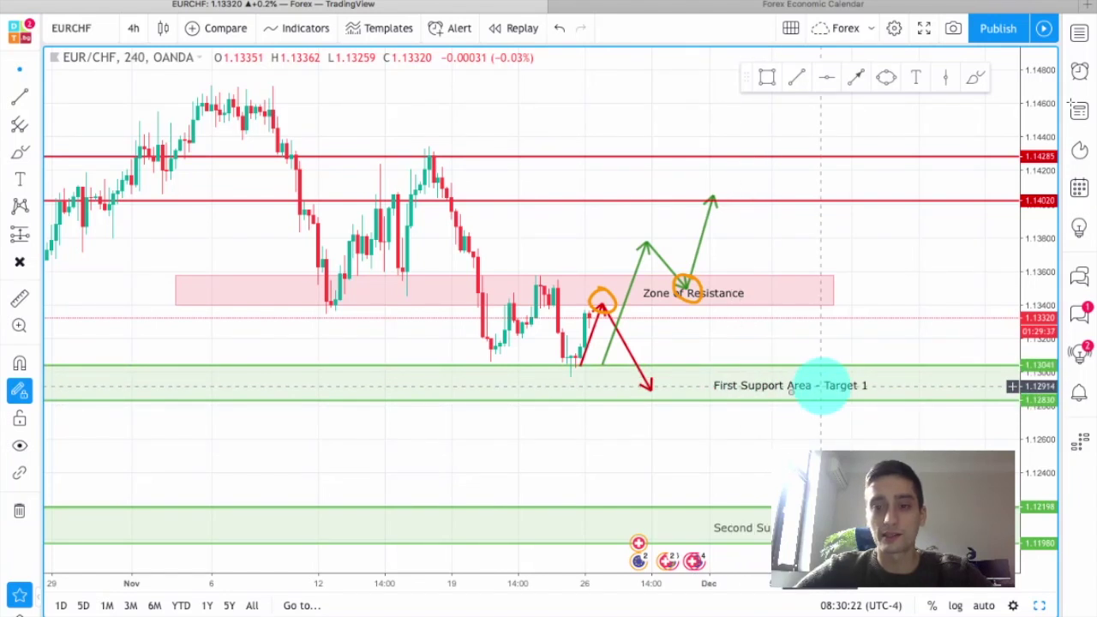
pyautogui.moveTo(770, 351); pyautogui.dragTo(812, 346)
pyautogui.scroll(-1, 811, 348)
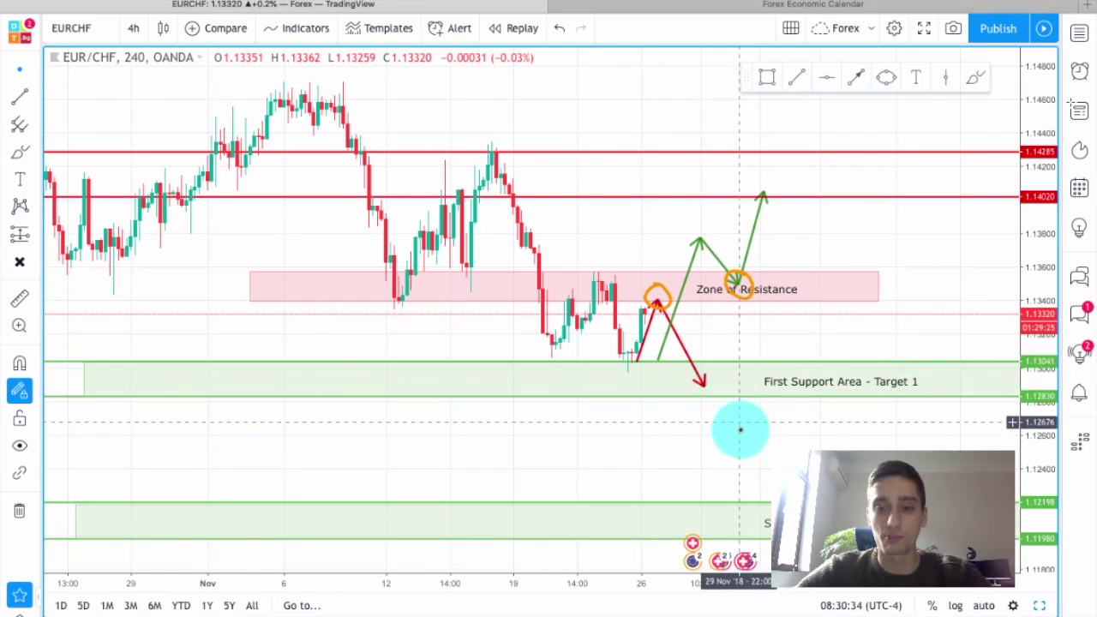
pyautogui.moveTo(742, 449); pyautogui.dragTo(744, 351)
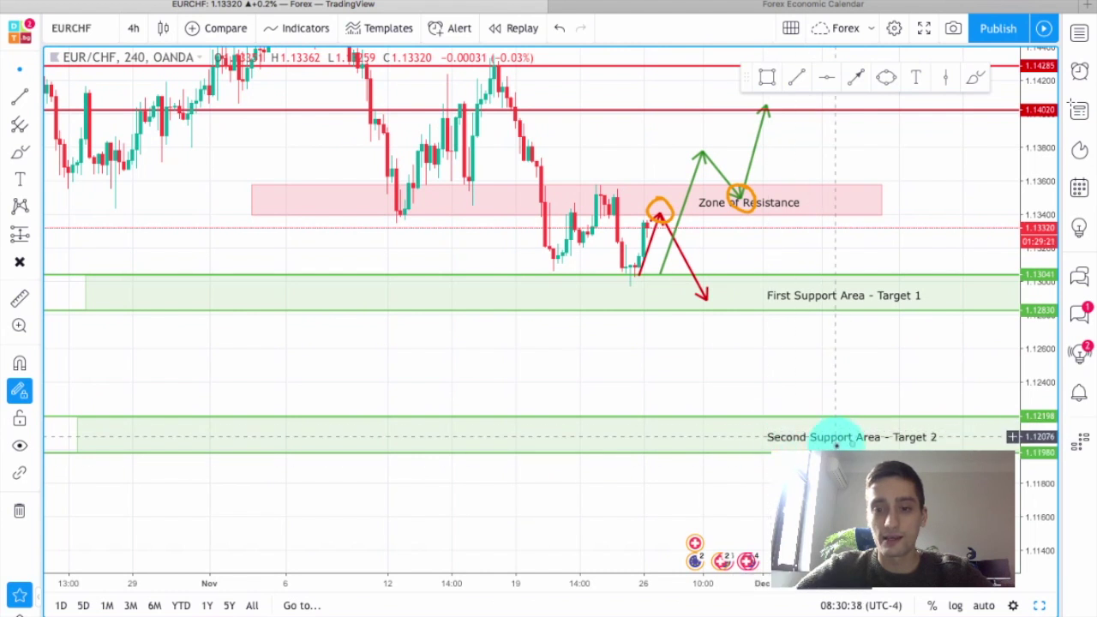
pyautogui.hscroll(3, 788, 382)
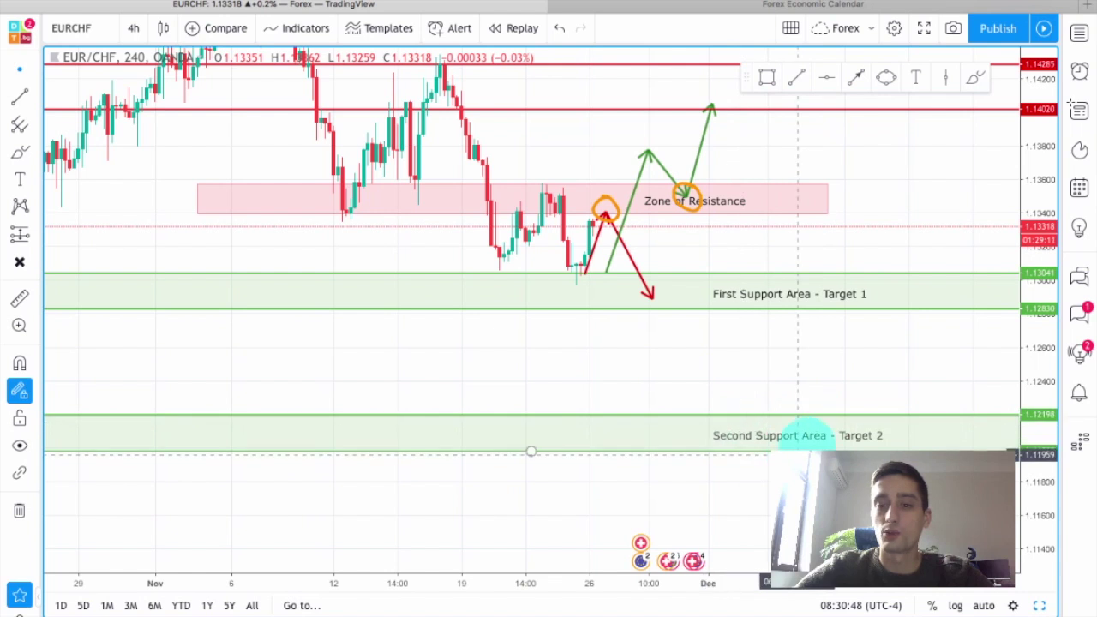
pyautogui.hscroll(-10, 771, 372)
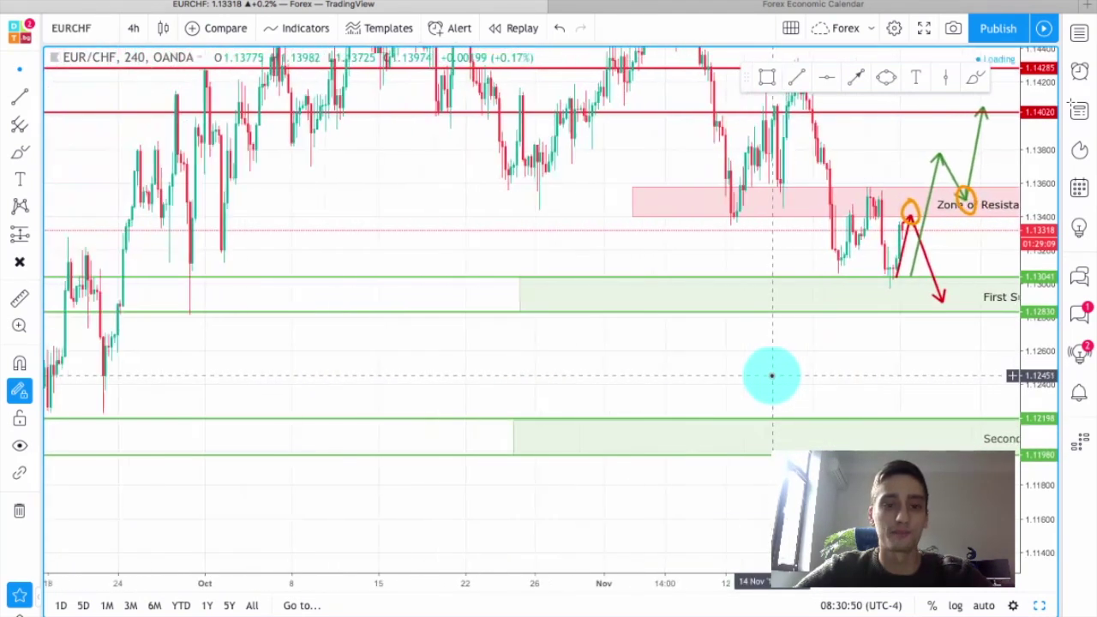
pyautogui.hscroll(-2, 514, 380)
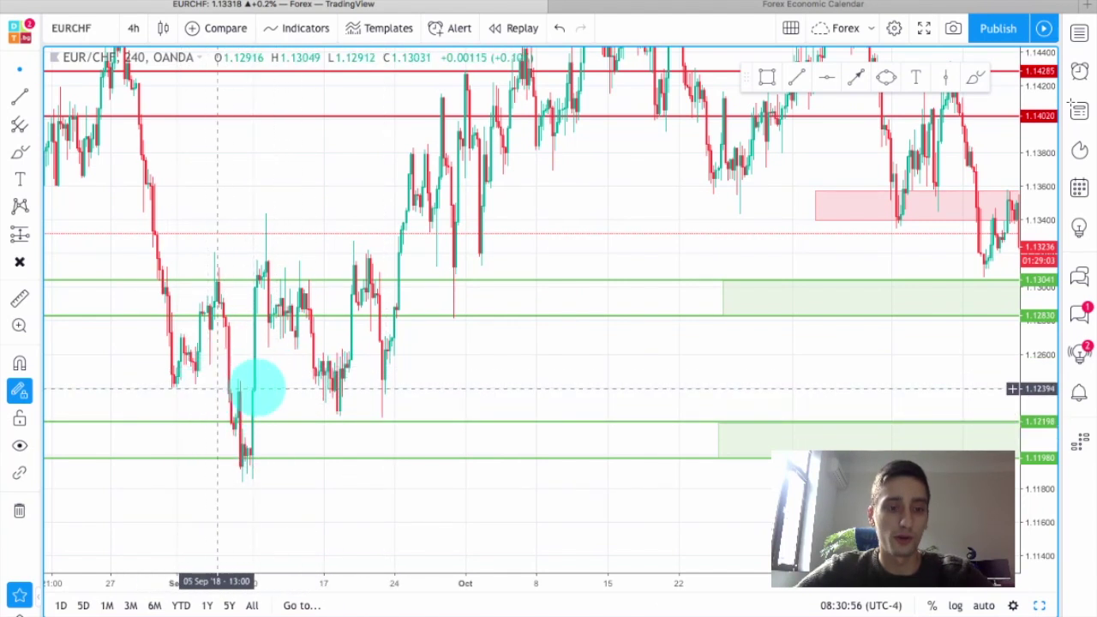
pyautogui.hscroll(-3, 257, 385)
pyautogui.moveTo(652, 386); pyautogui.dragTo(363, 411)
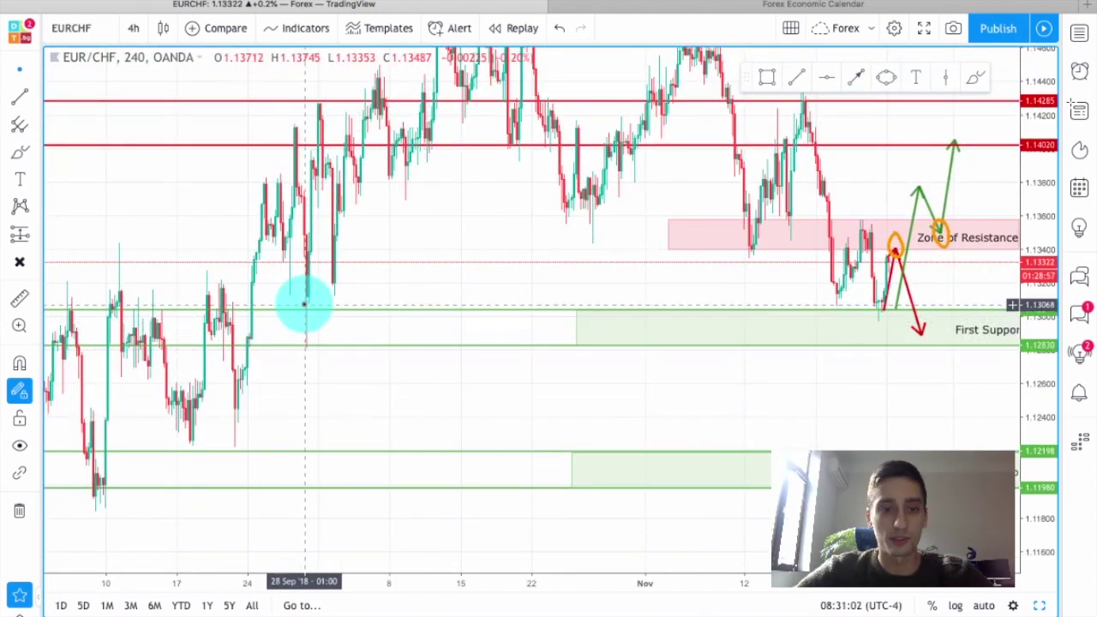
pyautogui.hscroll(-5, 337, 396)
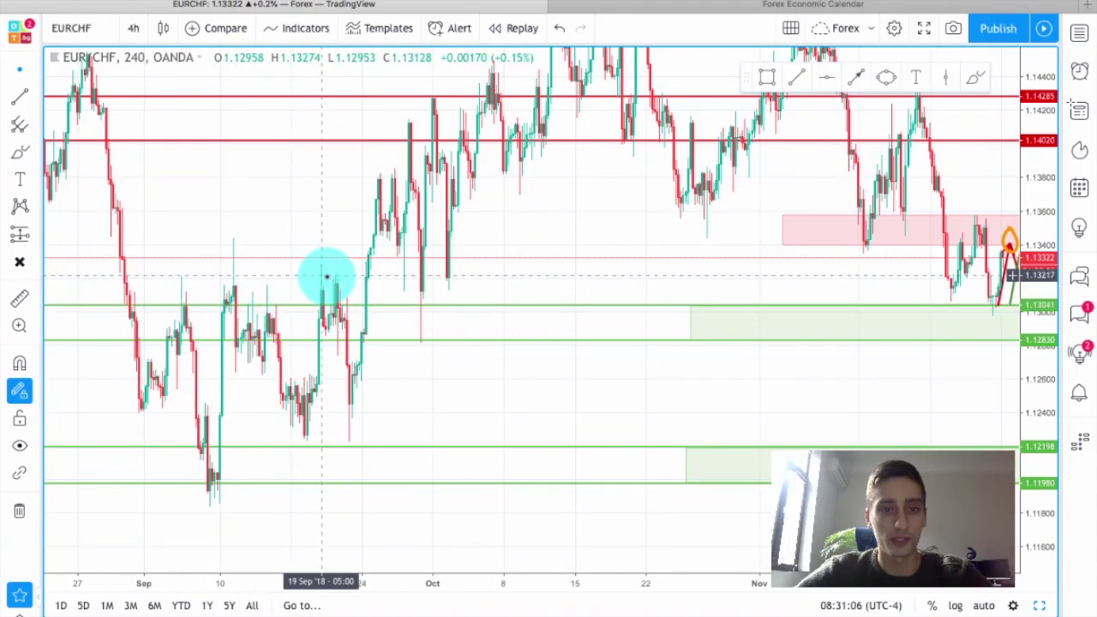
pyautogui.moveTo(602, 395); pyautogui.dragTo(252, 403)
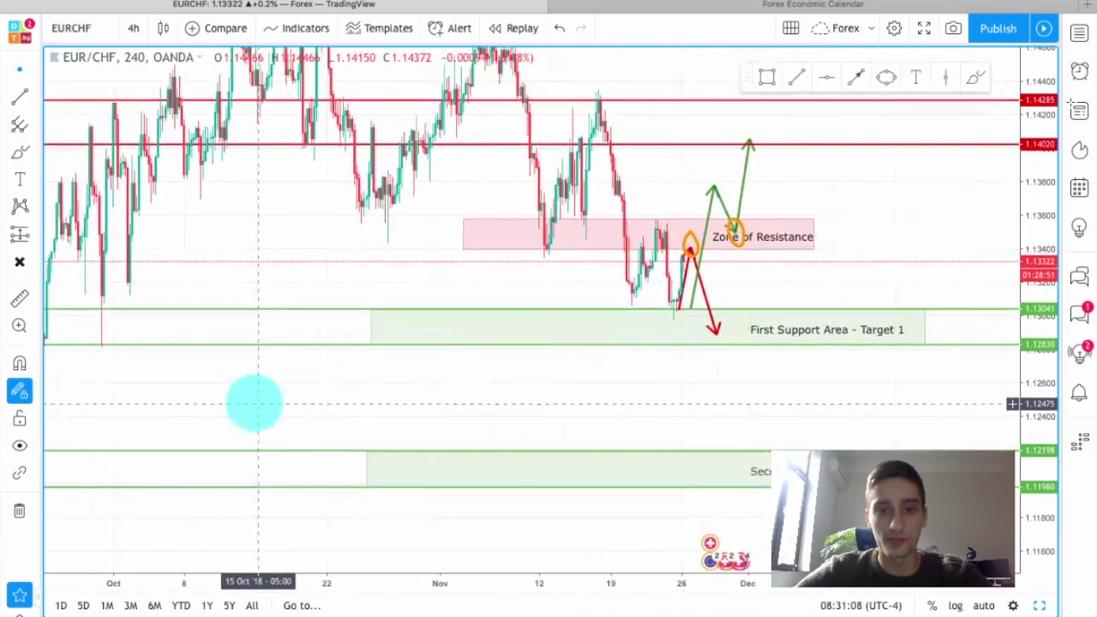
pyautogui.scroll(5, 600, 385)
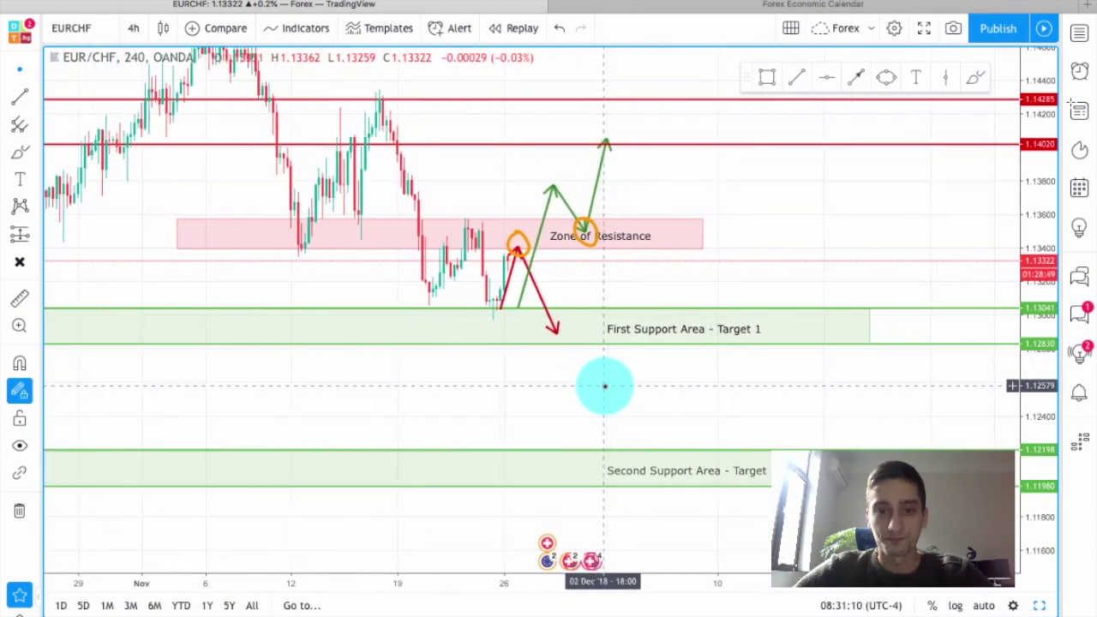
pyautogui.moveTo(714, 262); pyautogui.dragTo(705, 296)
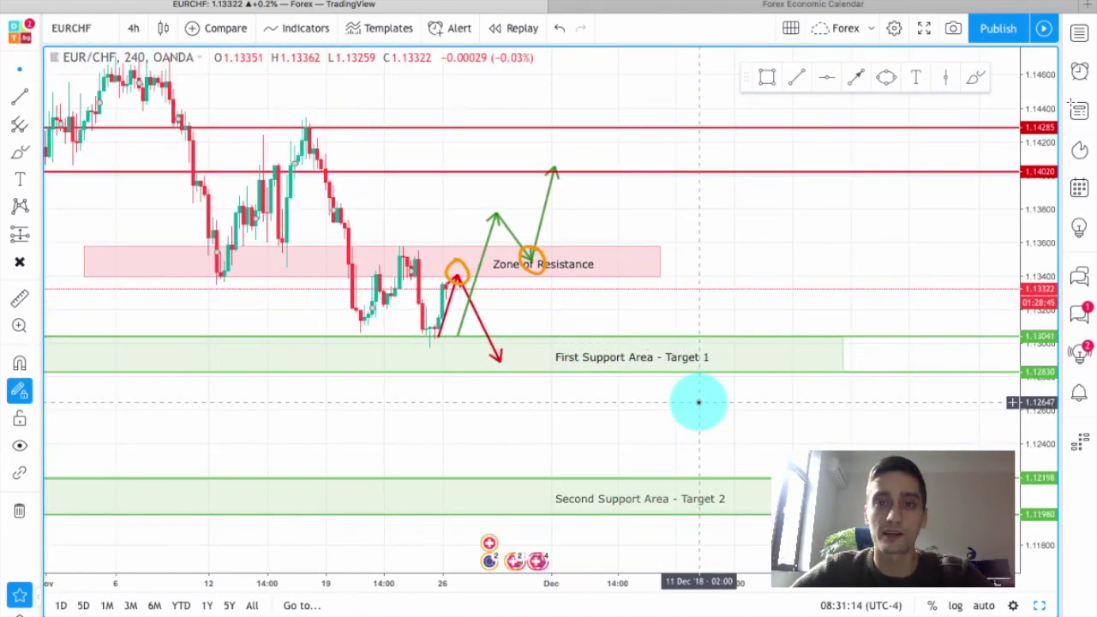
pyautogui.moveTo(776, 265); pyautogui.dragTo(813, 272)
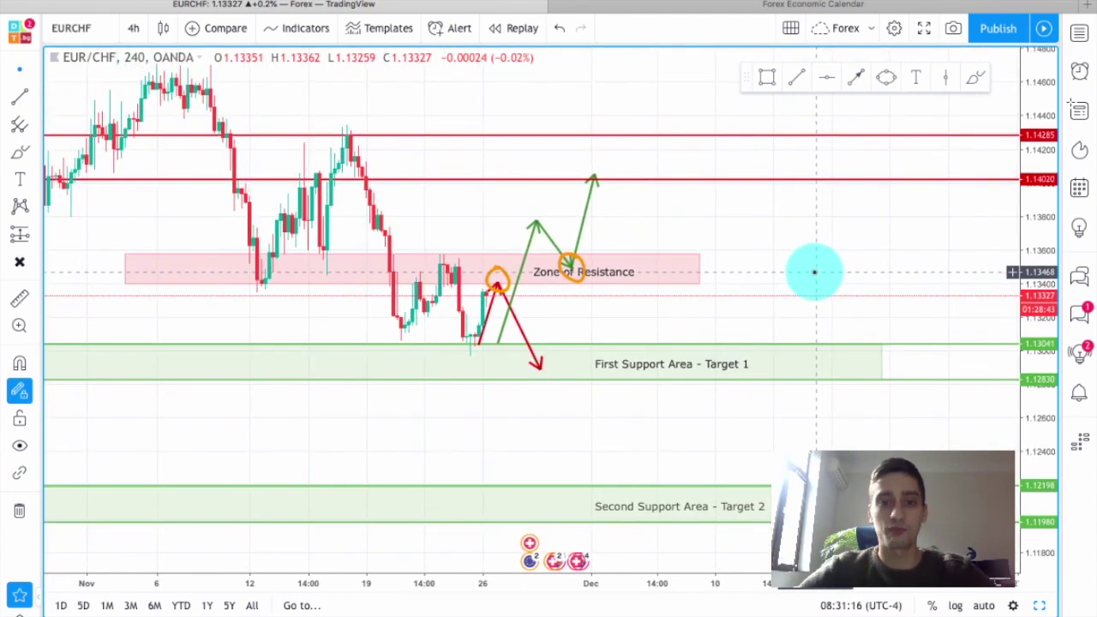
pyautogui.moveTo(800, 225); pyautogui.dragTo(855, 262)
pyautogui.scroll(-1, 813, 277)
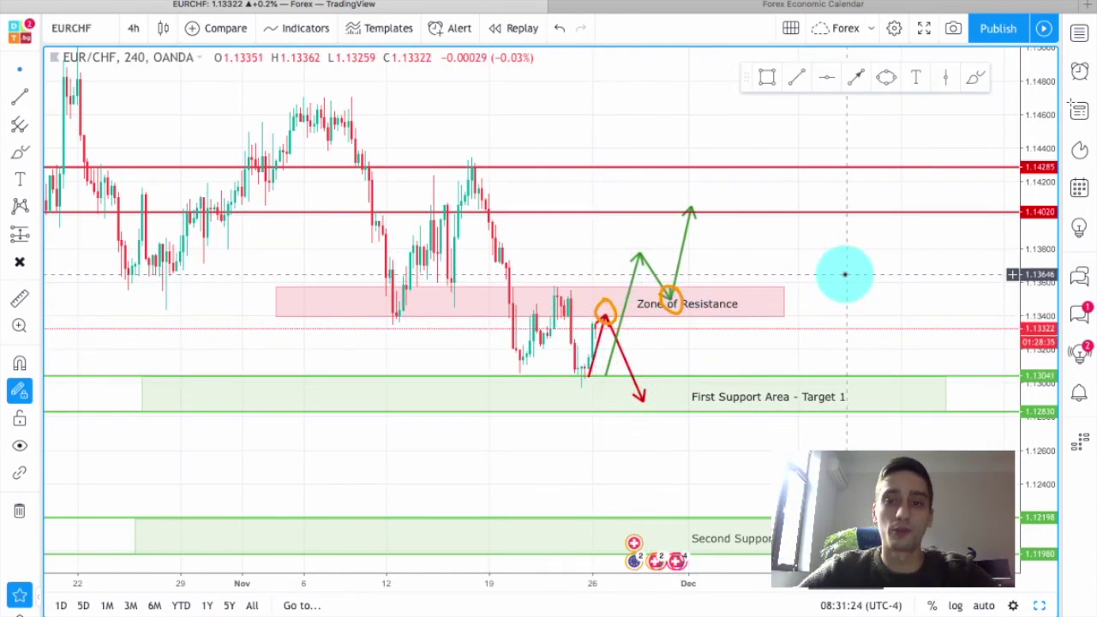
pyautogui.scroll(1, 882, 275)
pyautogui.moveTo(881, 275); pyautogui.dragTo(874, 300)
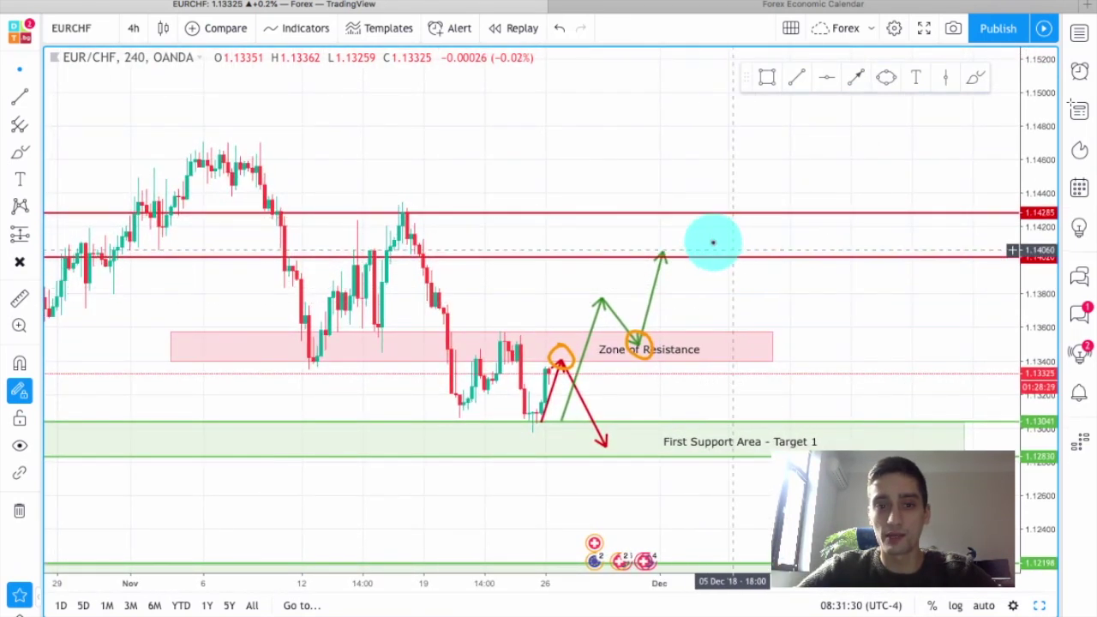
pyautogui.click(420, 209)
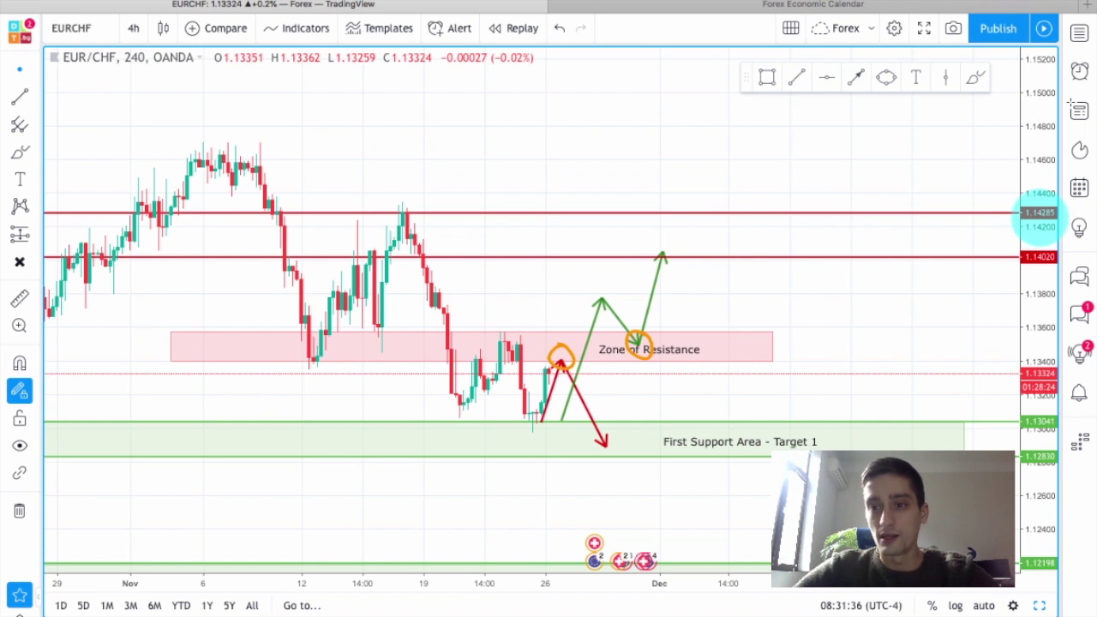
pyautogui.scroll(3, 773, 342)
pyautogui.moveTo(867, 343); pyautogui.dragTo(838, 305)
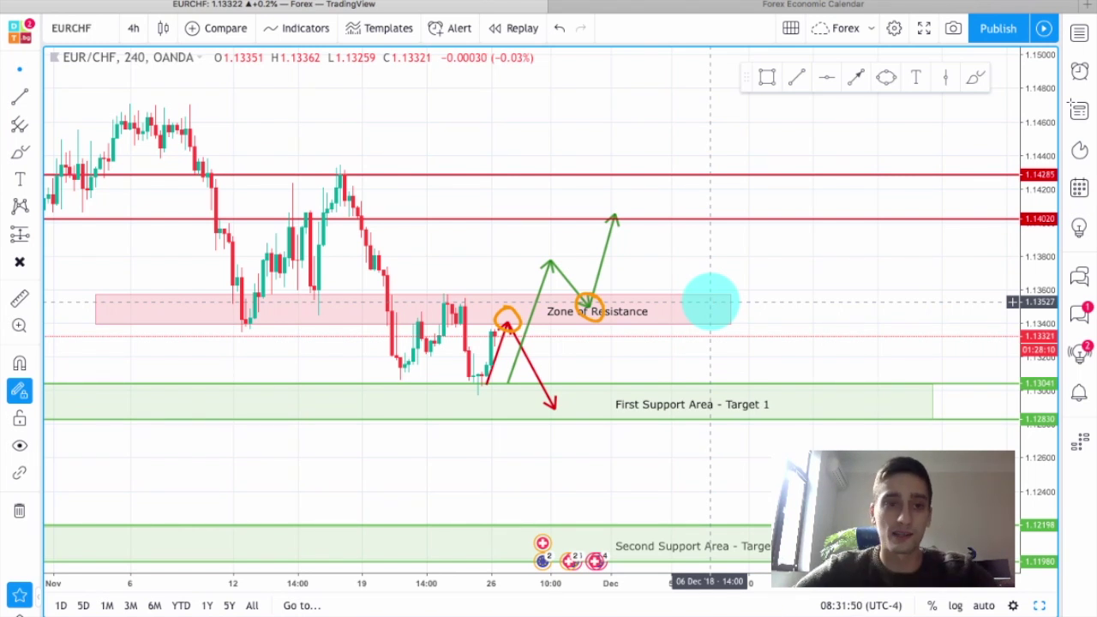
pyautogui.click(133, 27)
pyautogui.click(184, 218)
pyautogui.scroll(-3, 842, 255)
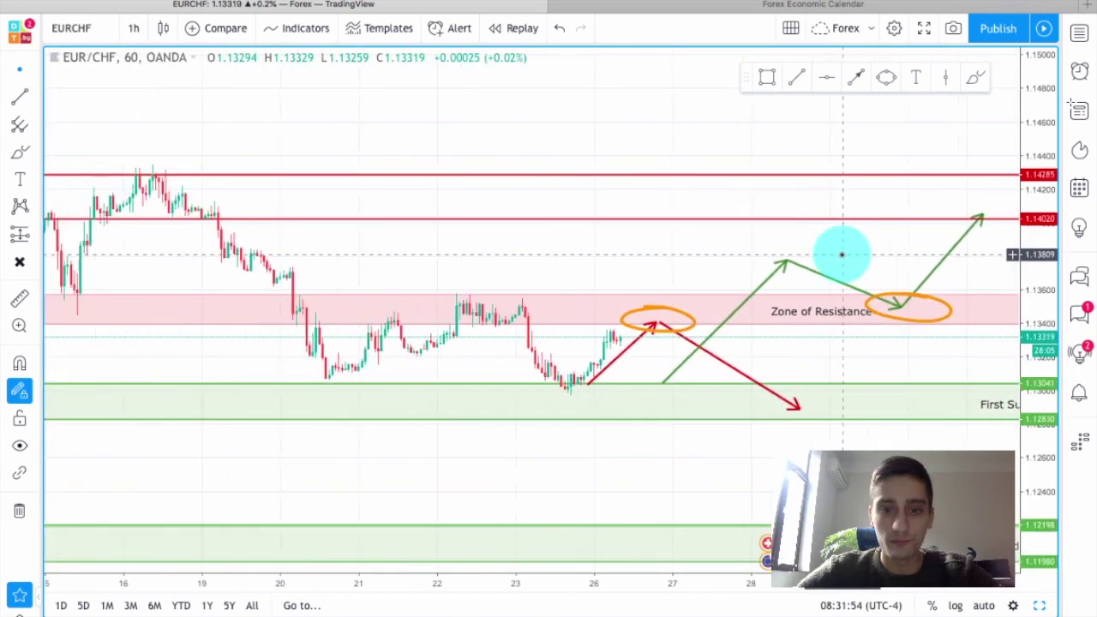
pyautogui.moveTo(1040, 463); pyautogui.dragTo(1037, 347)
pyautogui.scroll(2, 926, 331)
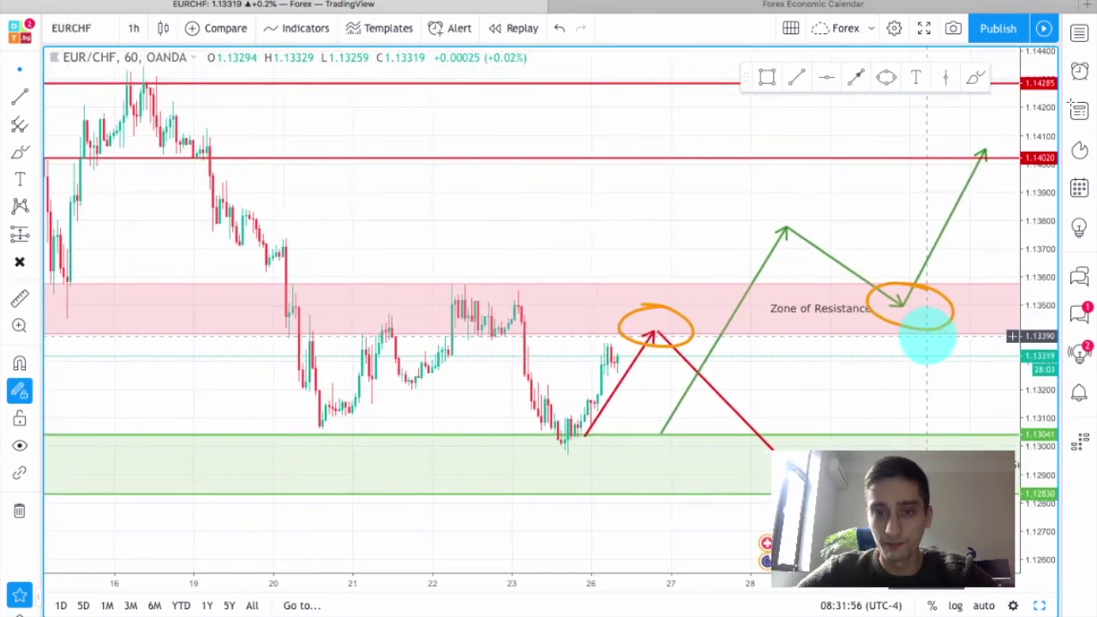
pyautogui.moveTo(900, 367); pyautogui.dragTo(759, 324)
pyautogui.scroll(-2, 759, 324)
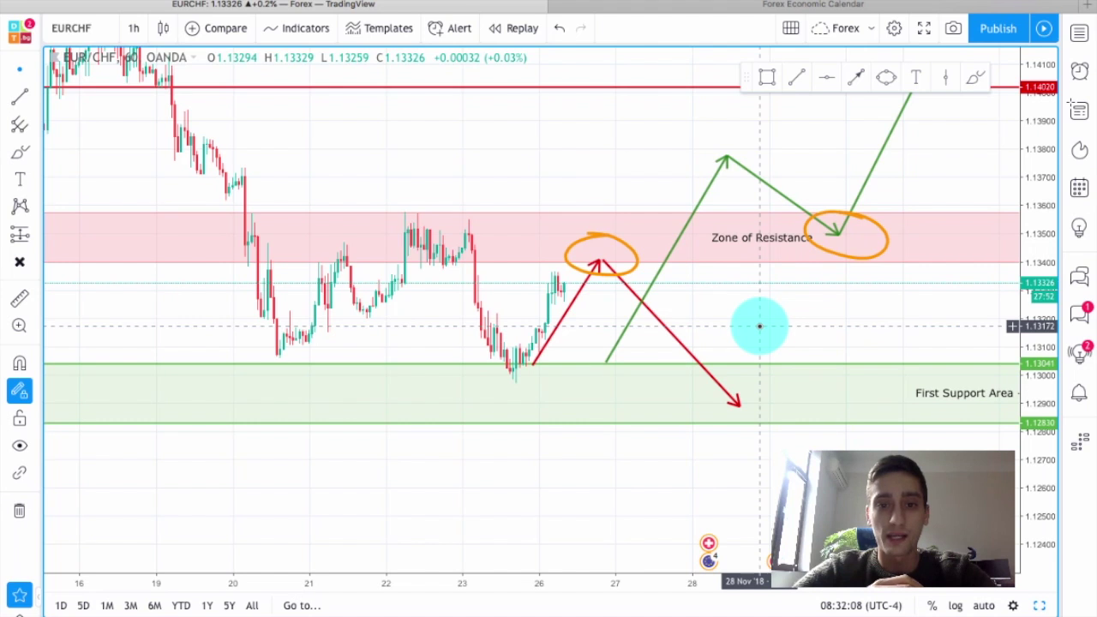
pyautogui.scroll(1, 760, 326)
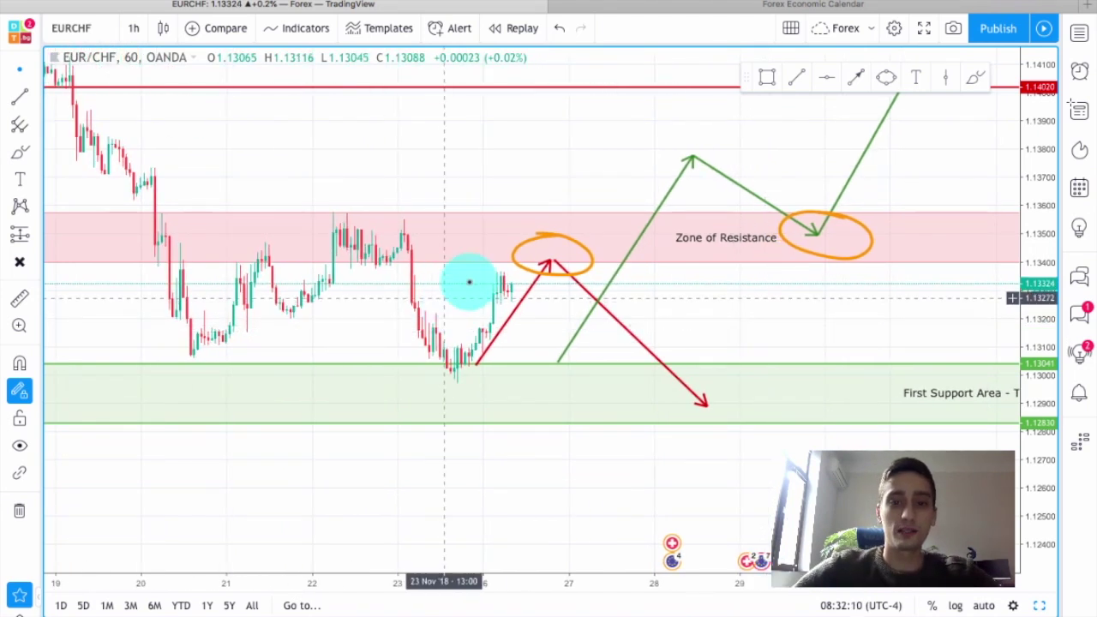
pyautogui.scroll(1, 708, 342)
pyautogui.moveTo(708, 343); pyautogui.dragTo(695, 255)
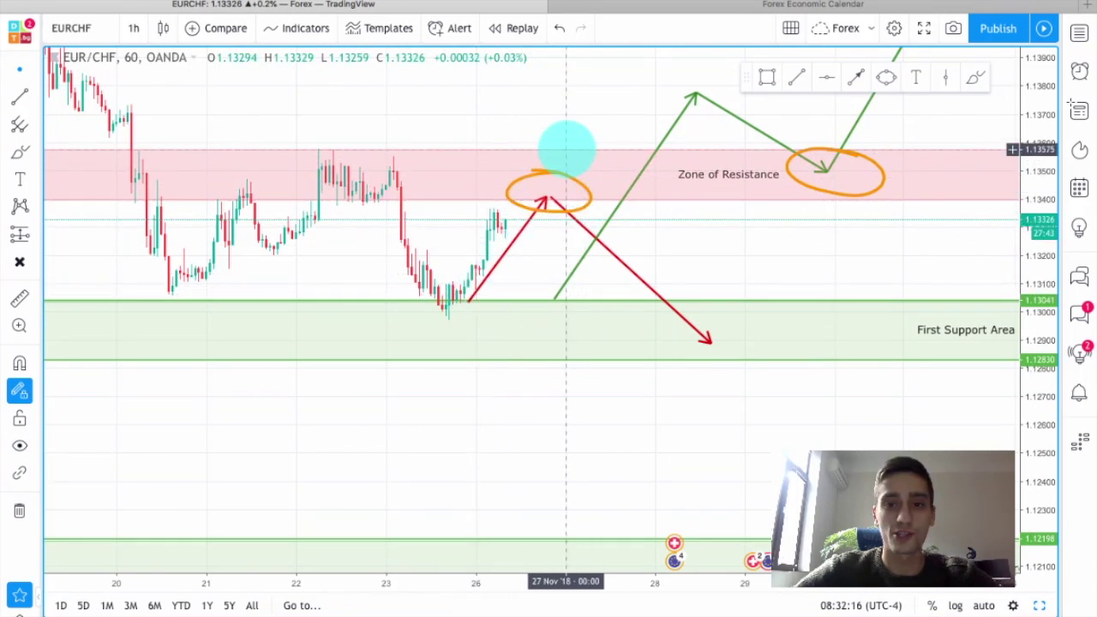
pyautogui.moveTo(690, 264); pyautogui.dragTo(766, 274)
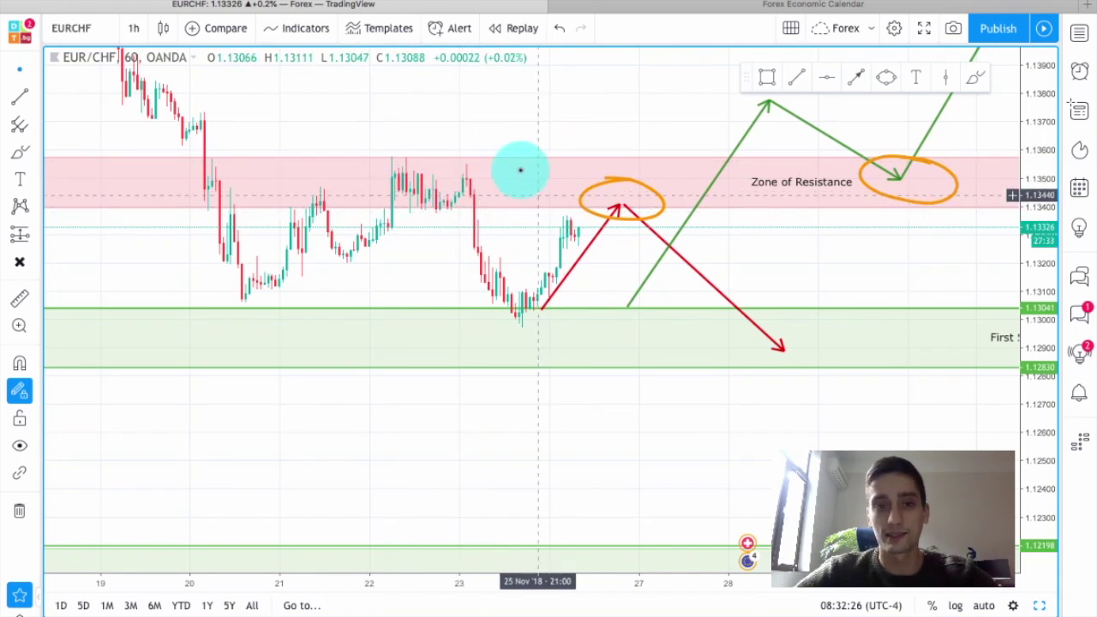
pyautogui.scroll(1, 651, 250)
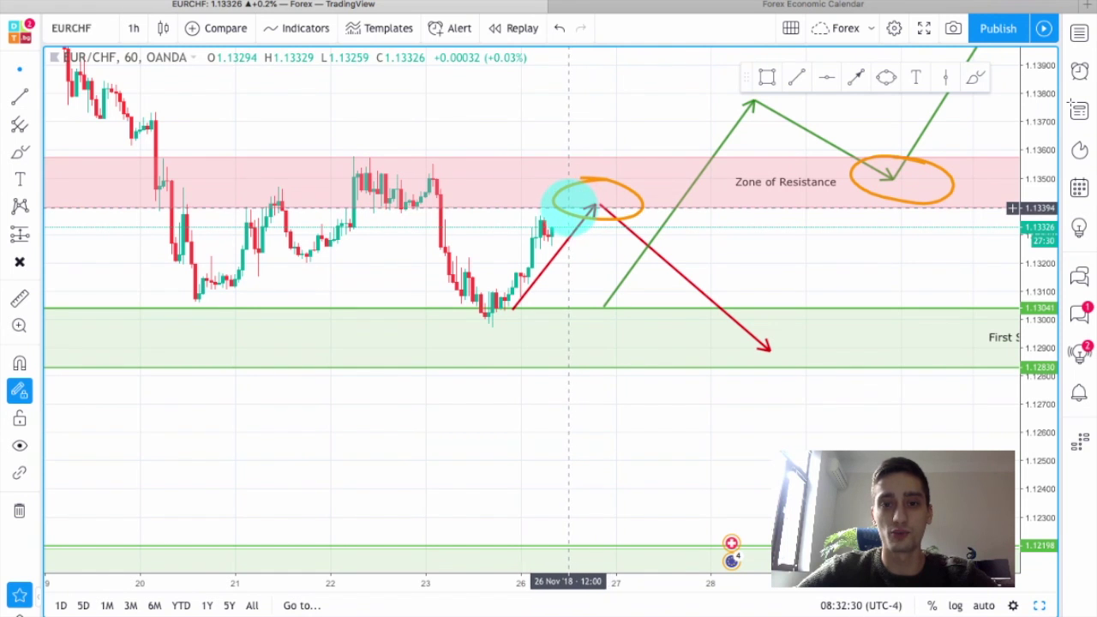
pyautogui.moveTo(572, 206); pyautogui.dragTo(591, 204)
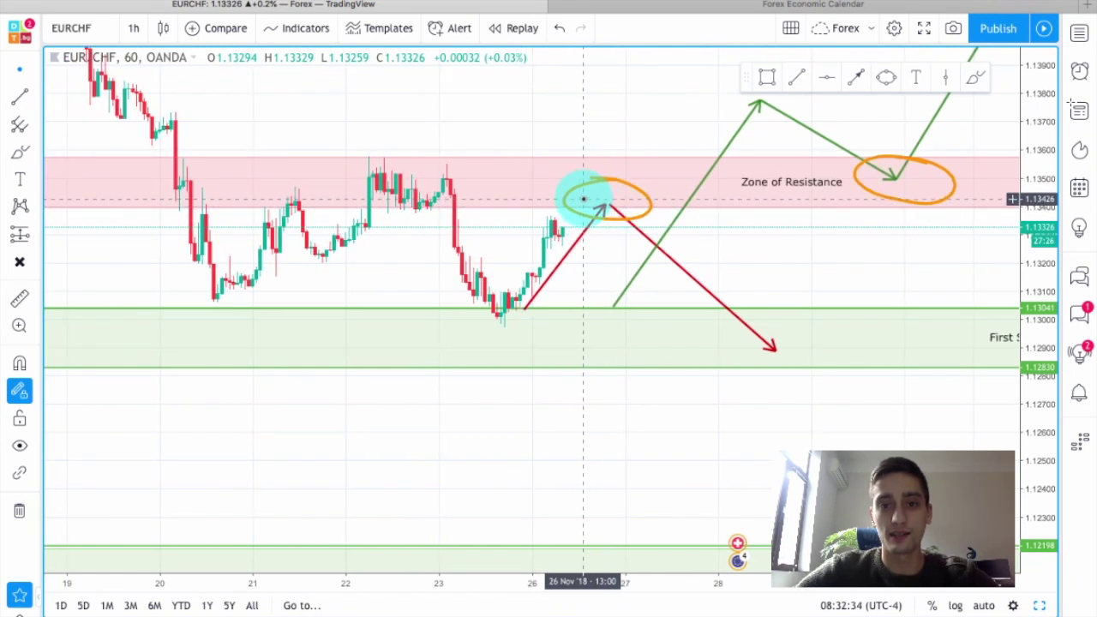
pyautogui.scroll(-1, 597, 224)
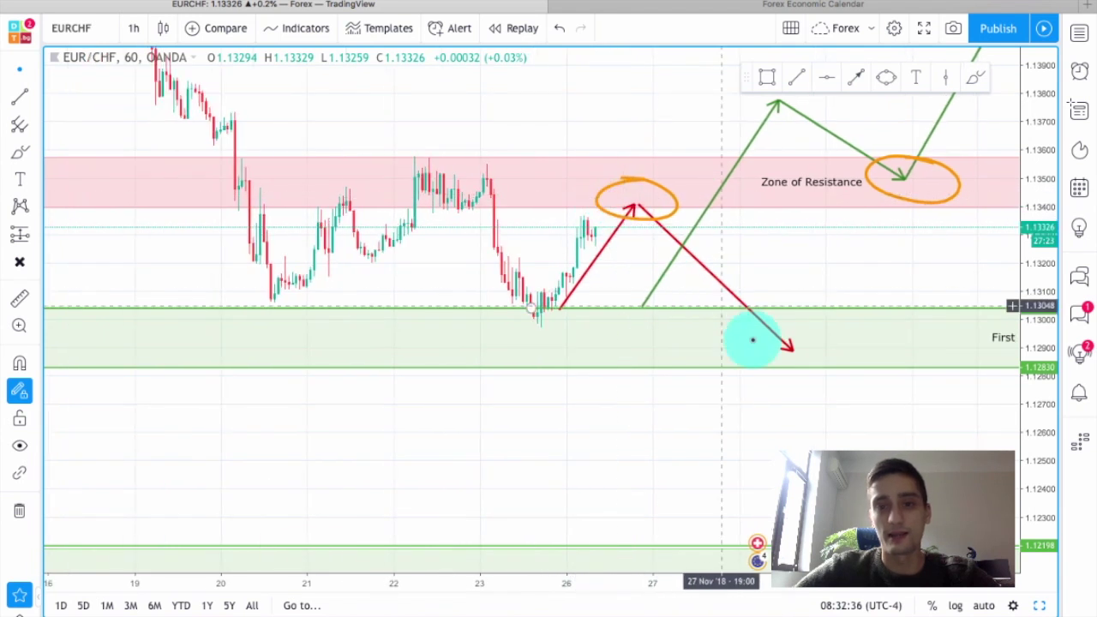
pyautogui.moveTo(797, 297); pyautogui.dragTo(740, 311)
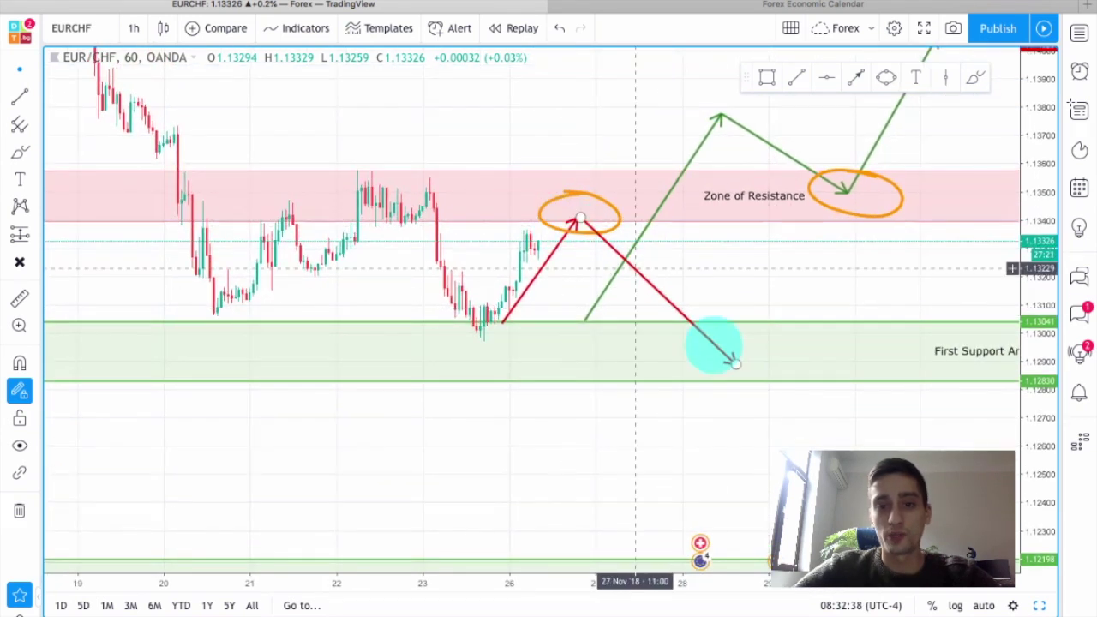
pyautogui.moveTo(806, 294); pyautogui.dragTo(728, 295)
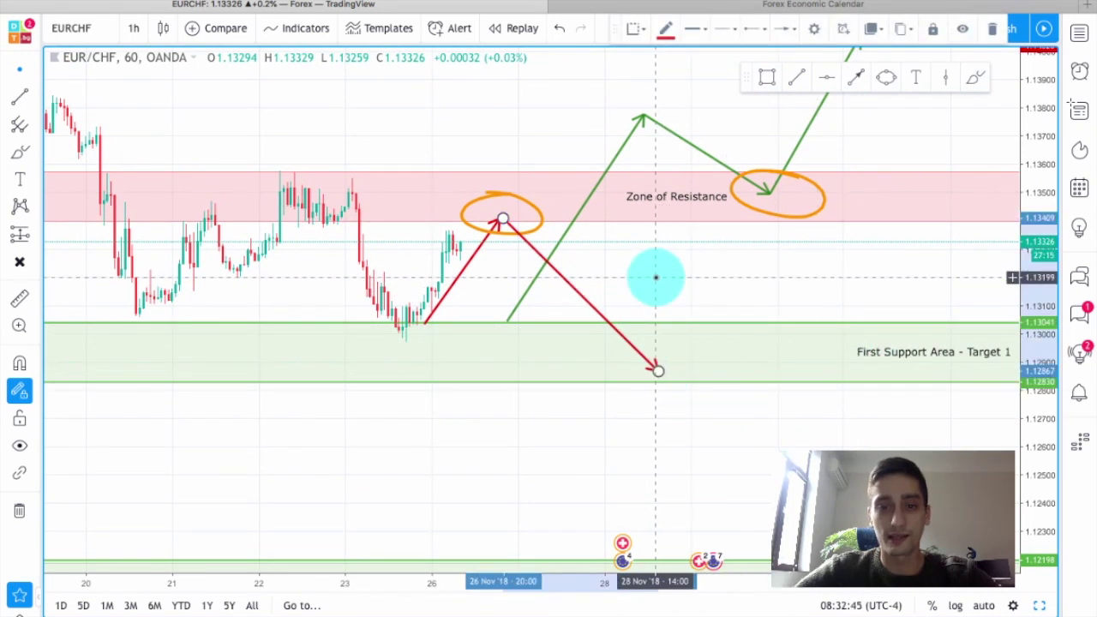
pyautogui.scroll(-1, 634, 258)
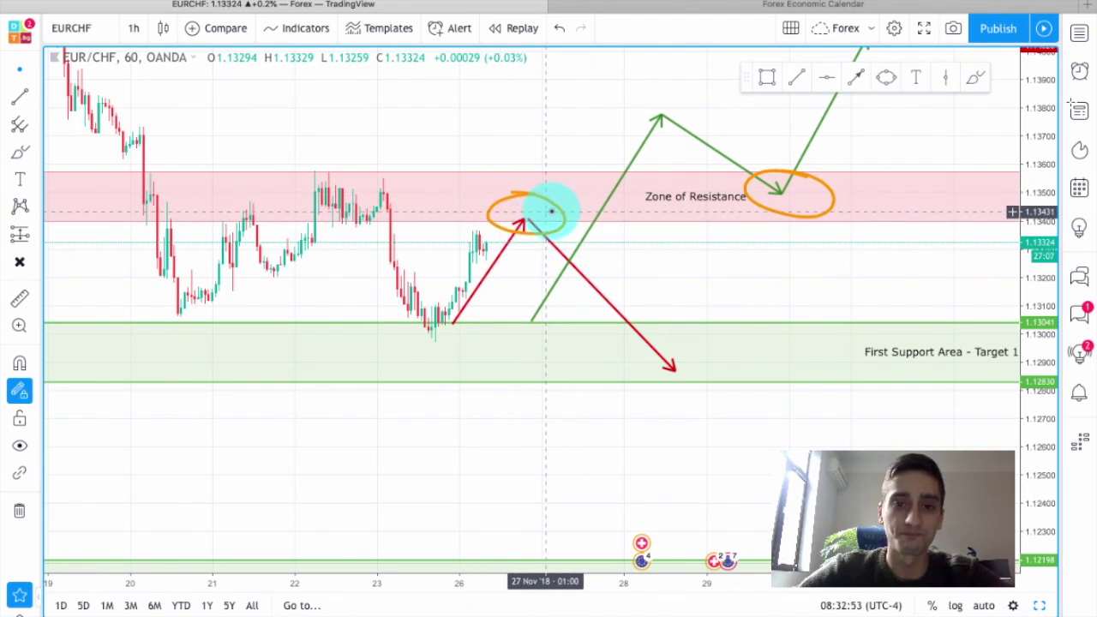
pyautogui.scroll(2, 631, 232)
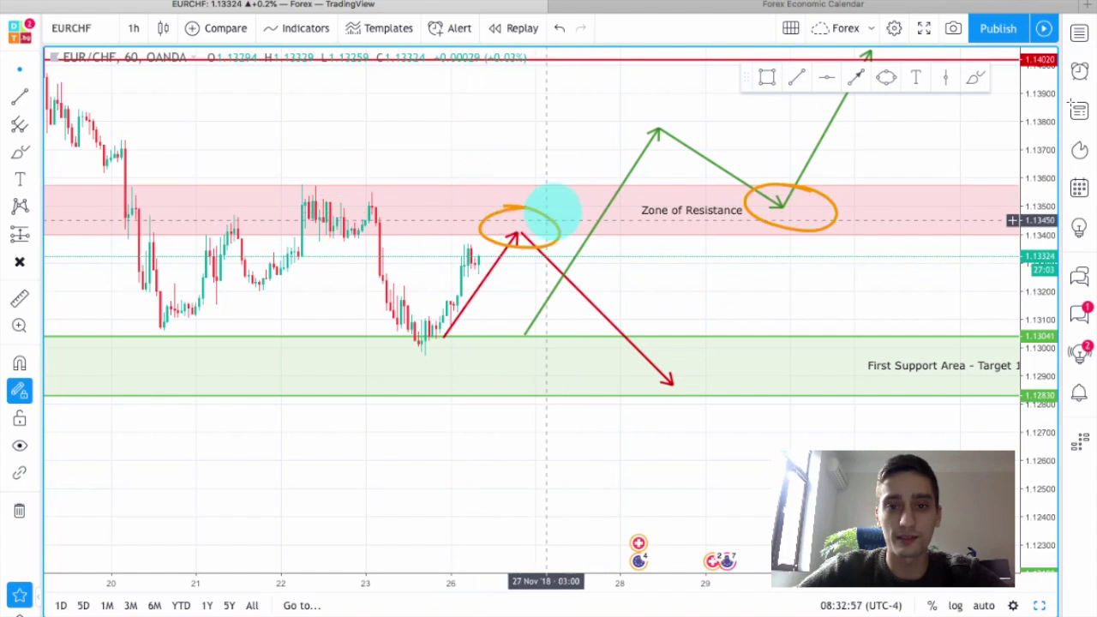
pyautogui.scroll(-1, 543, 215)
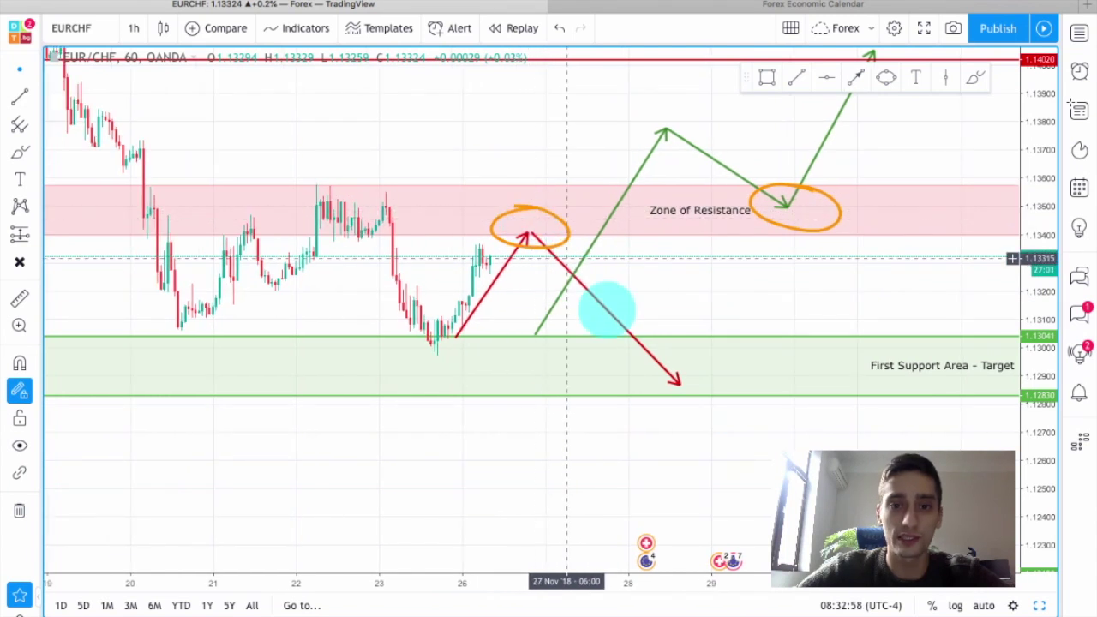
pyautogui.scroll(2, 672, 310)
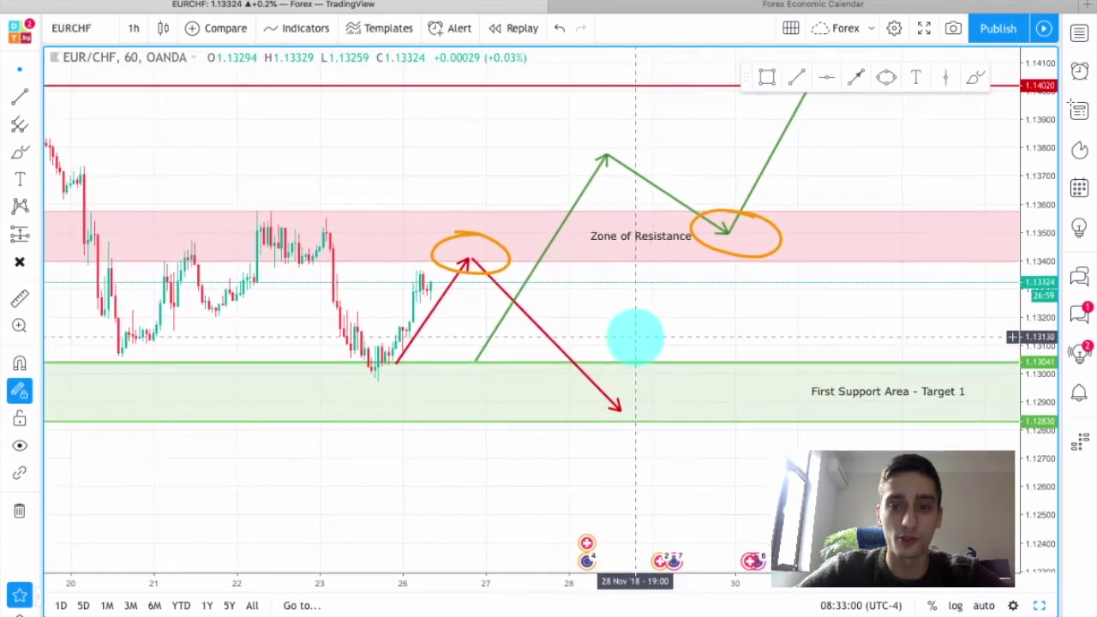
pyautogui.moveTo(527, 196); pyautogui.dragTo(382, 252)
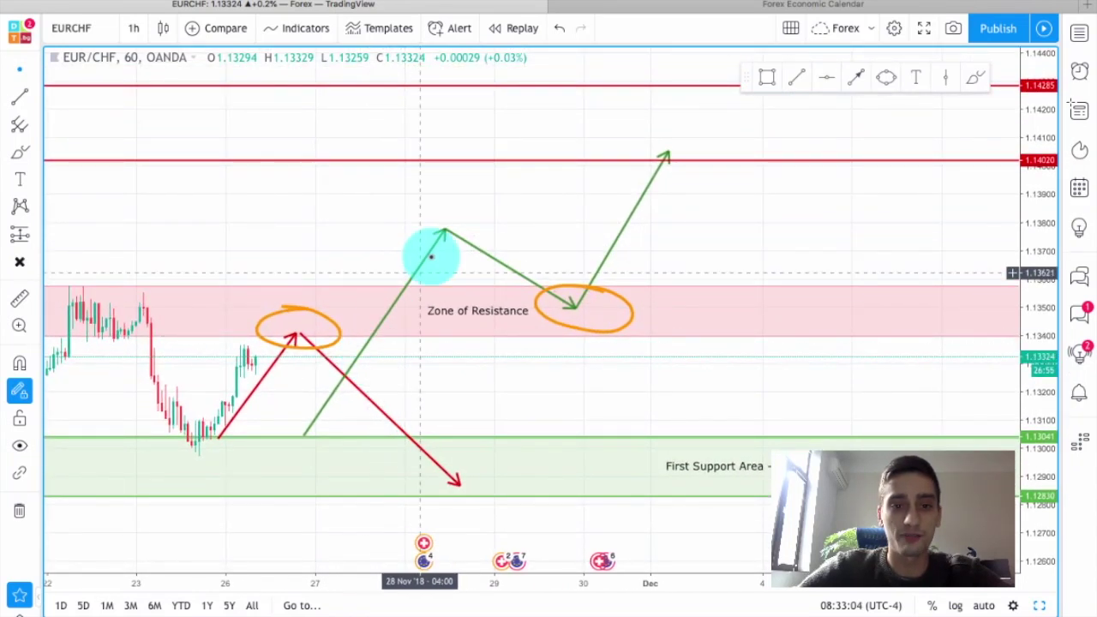
pyautogui.moveTo(311, 249); pyautogui.dragTo(356, 301)
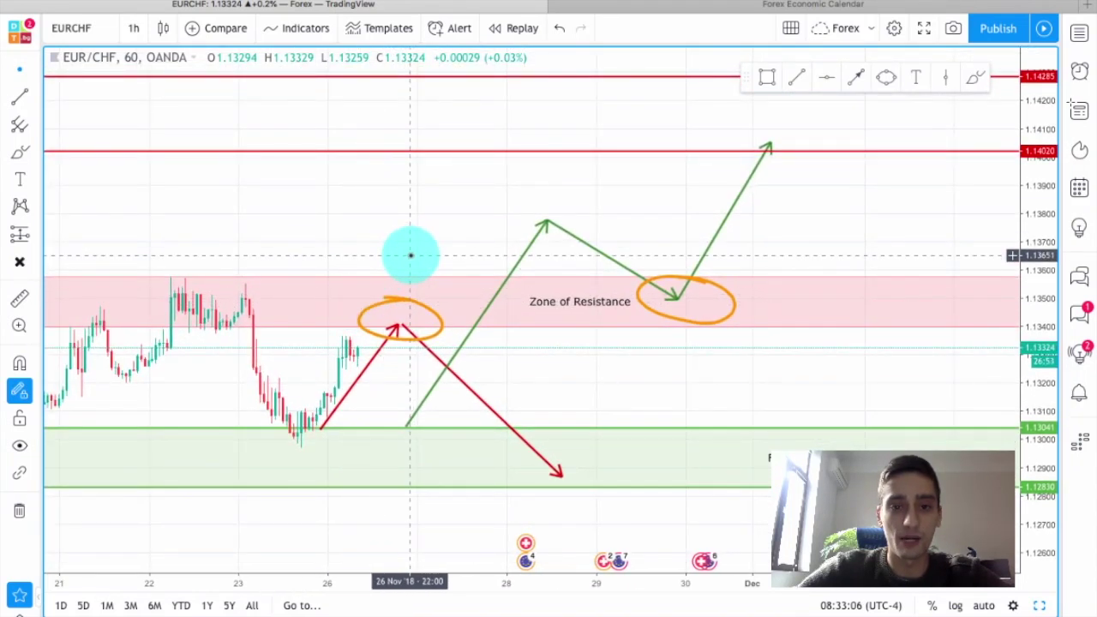
pyautogui.moveTo(423, 257); pyautogui.dragTo(406, 262)
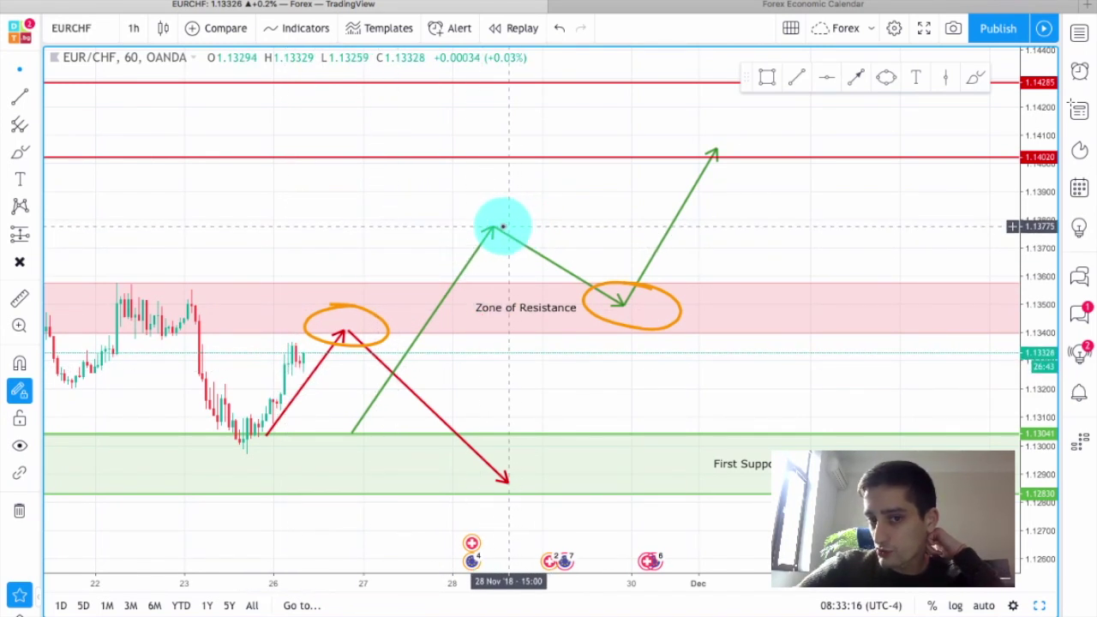
pyautogui.hscroll(-5, 557, 326)
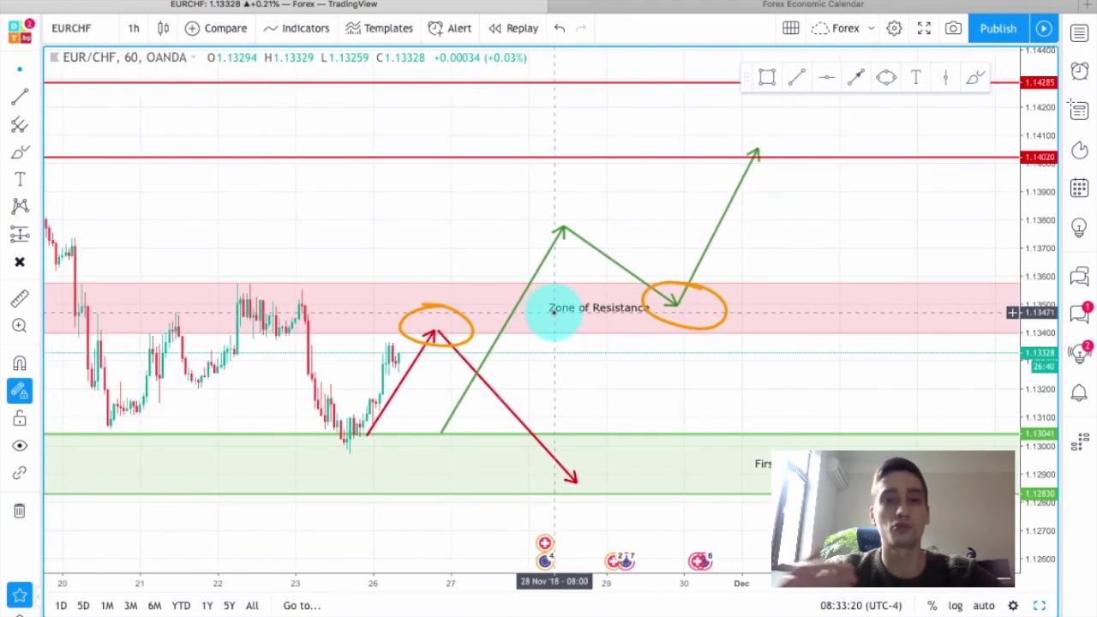
pyautogui.scroll(3, 609, 351)
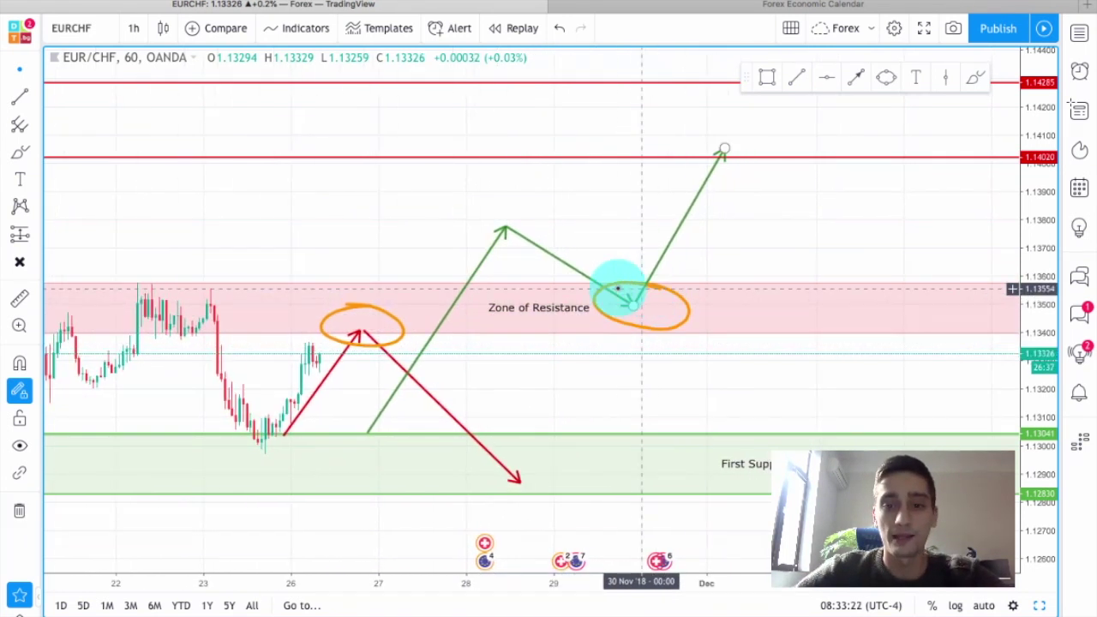
pyautogui.moveTo(718, 264); pyautogui.dragTo(703, 316)
pyautogui.scroll(-2, 702, 316)
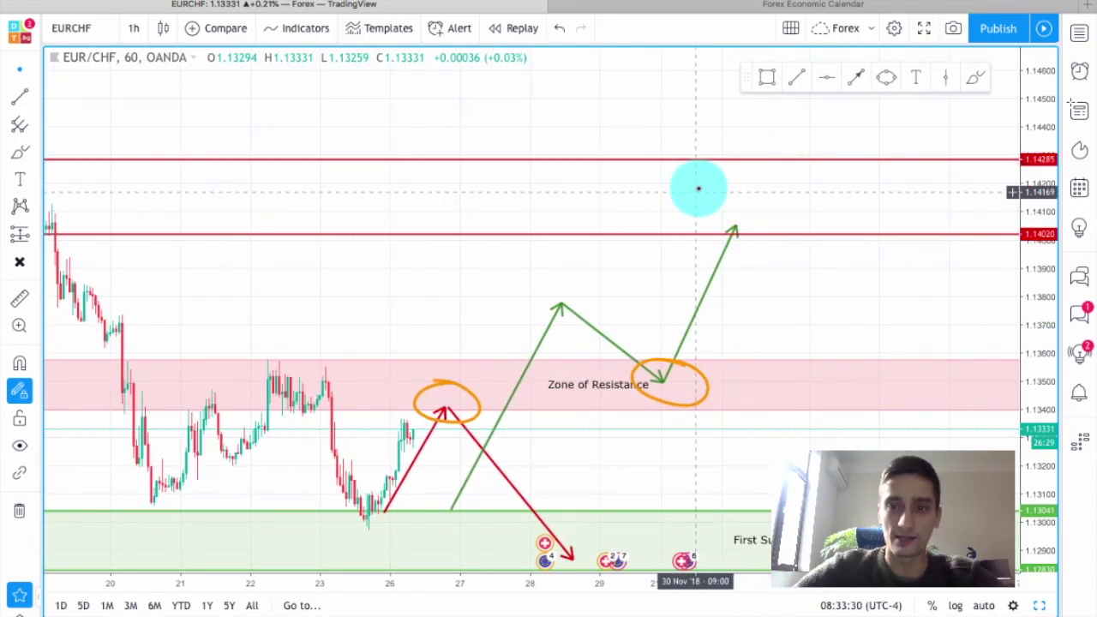
pyautogui.scroll(-1, 791, 216)
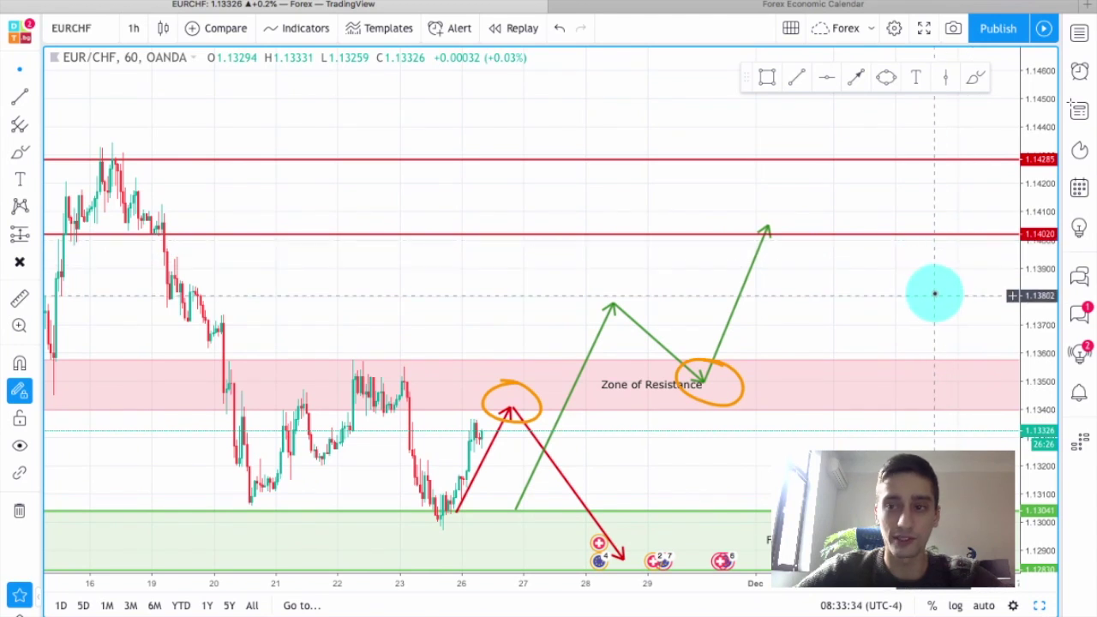
pyautogui.scroll(-1, 936, 289)
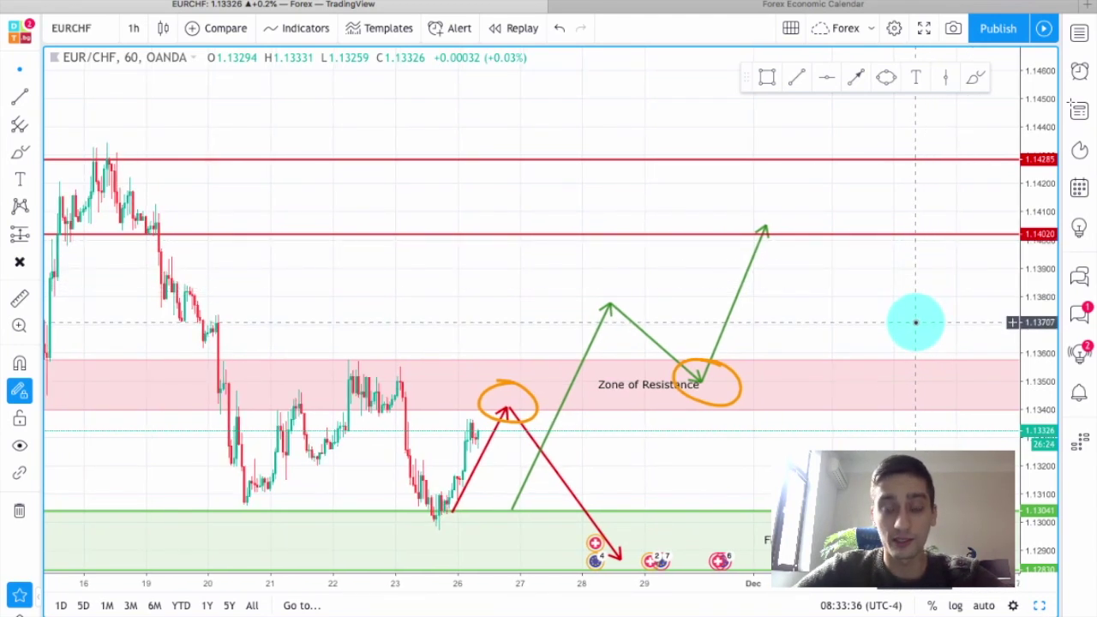
pyautogui.moveTo(911, 321); pyautogui.dragTo(870, 193)
pyautogui.moveTo(840, 344); pyautogui.dragTo(815, 252)
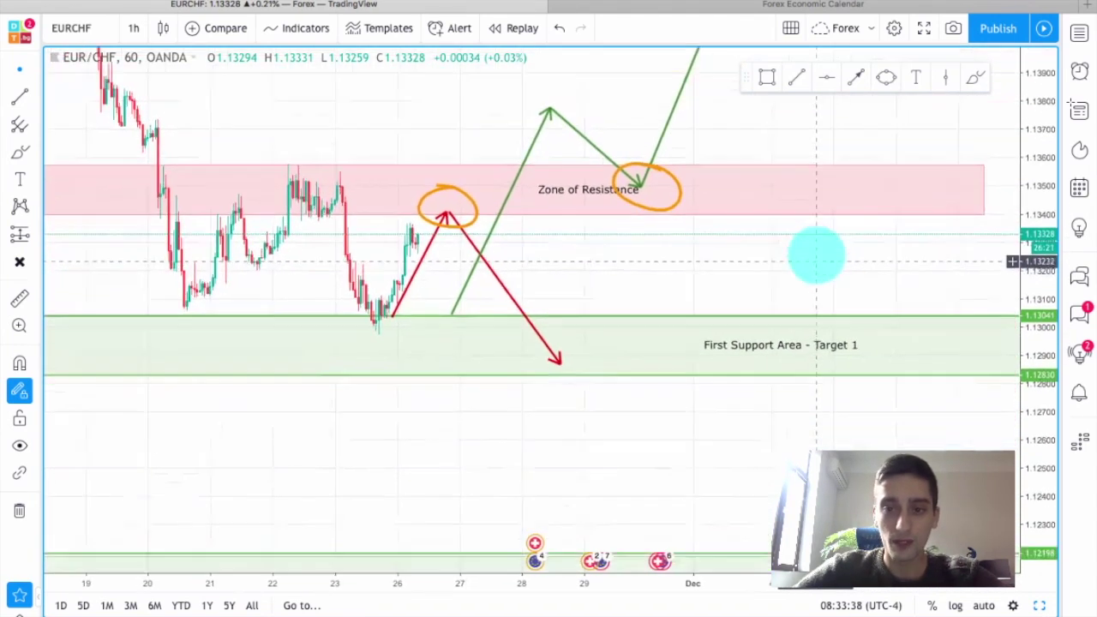
pyautogui.scroll(1, 577, 272)
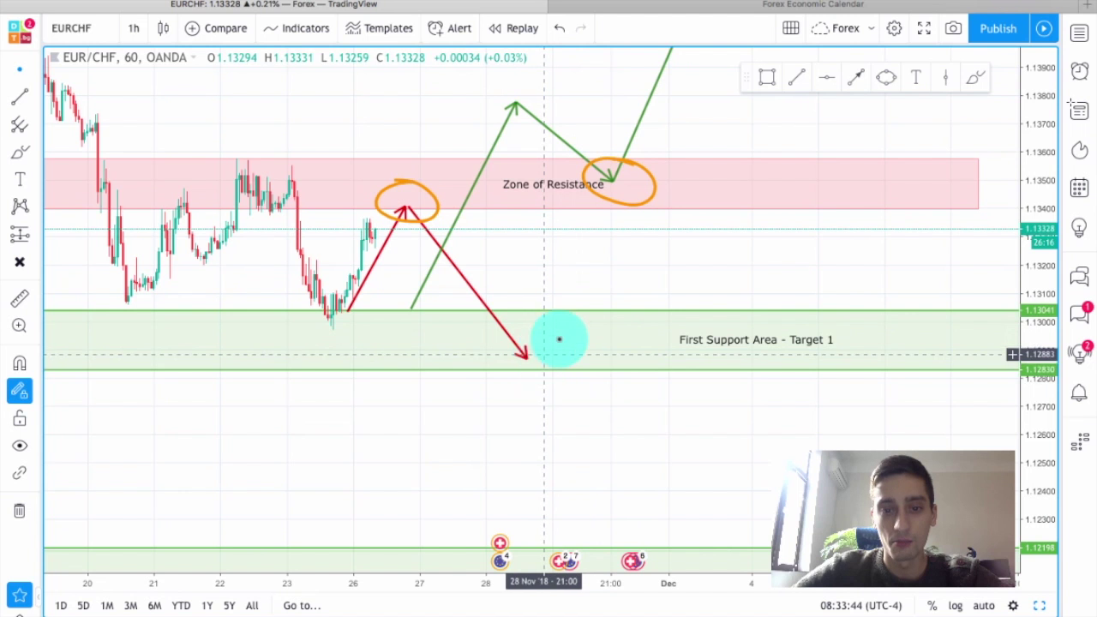
pyautogui.moveTo(737, 453); pyautogui.dragTo(700, 401)
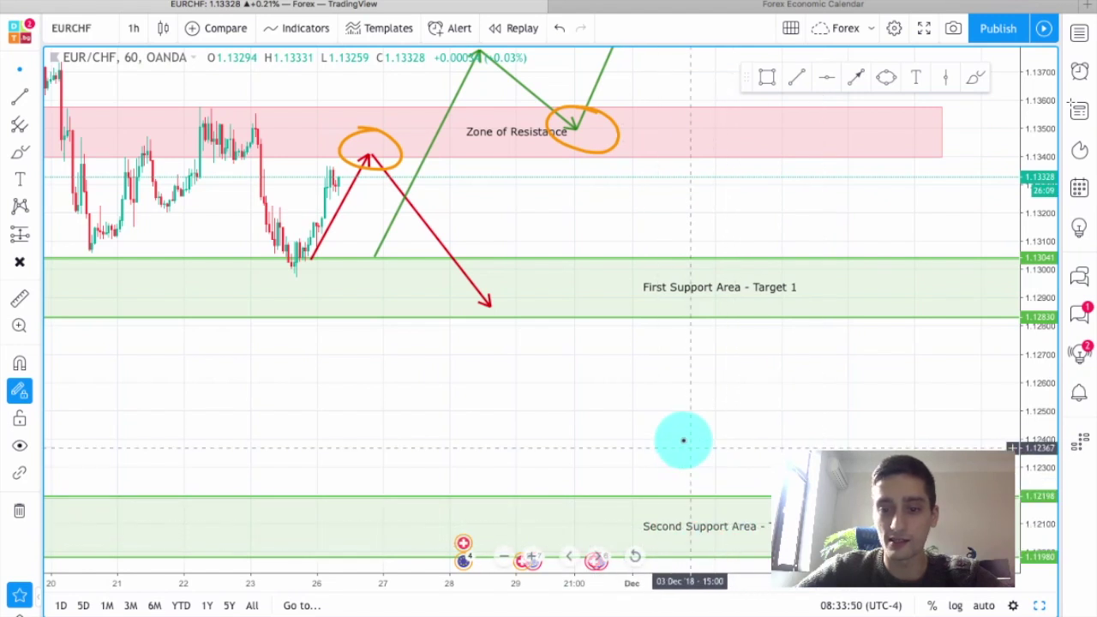
pyautogui.moveTo(590, 412); pyautogui.dragTo(666, 458)
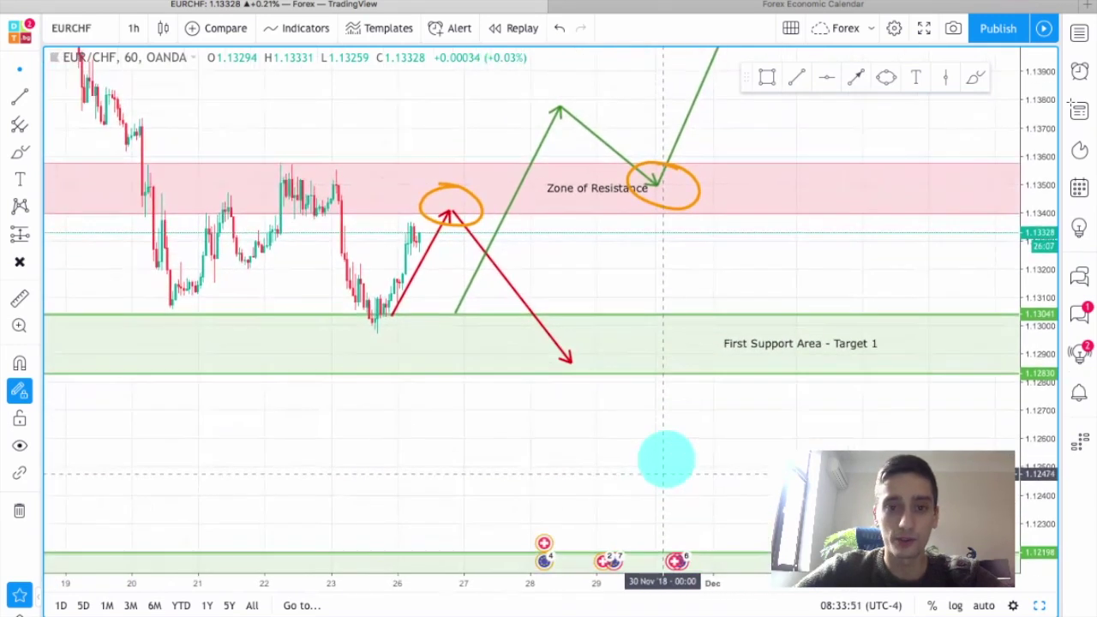